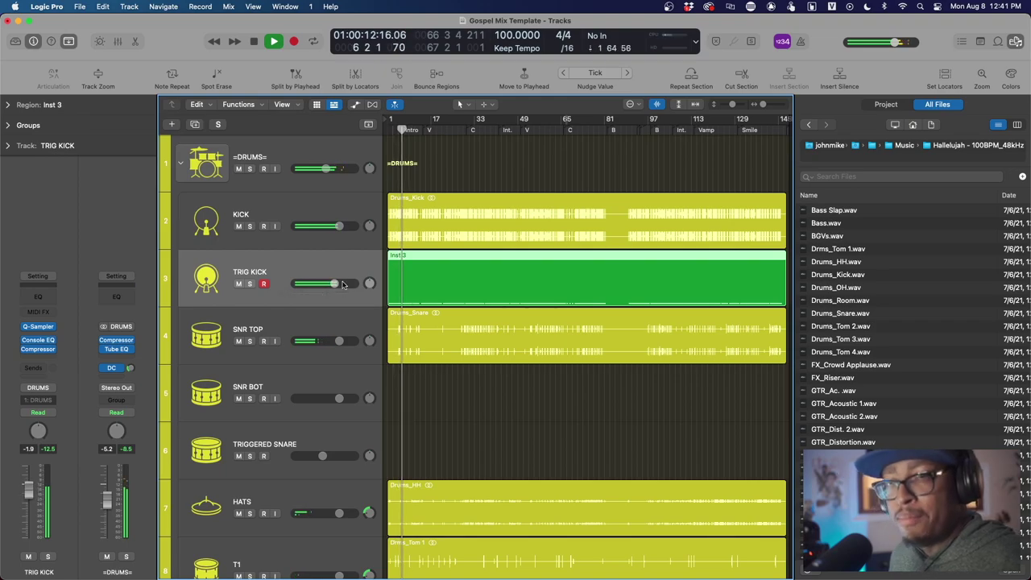
# Stop playback and double the Drums_Snare region on SNR TOP with Drum Replacement/Doubling: instrument other, relative threshold -12.0 dB, trigger note C3.
pyautogui.press('space')
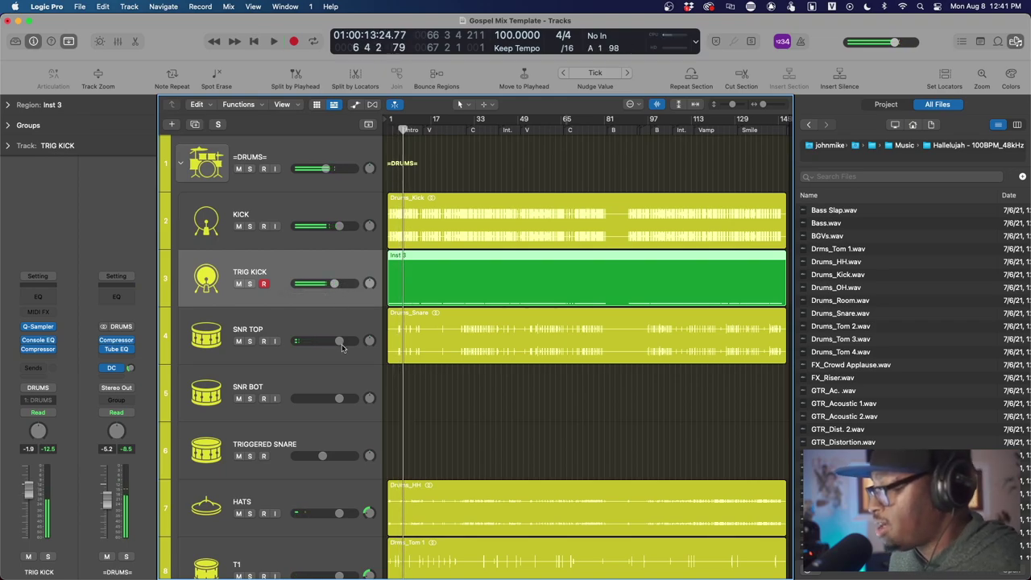
pyautogui.scroll(-3, 341, 343)
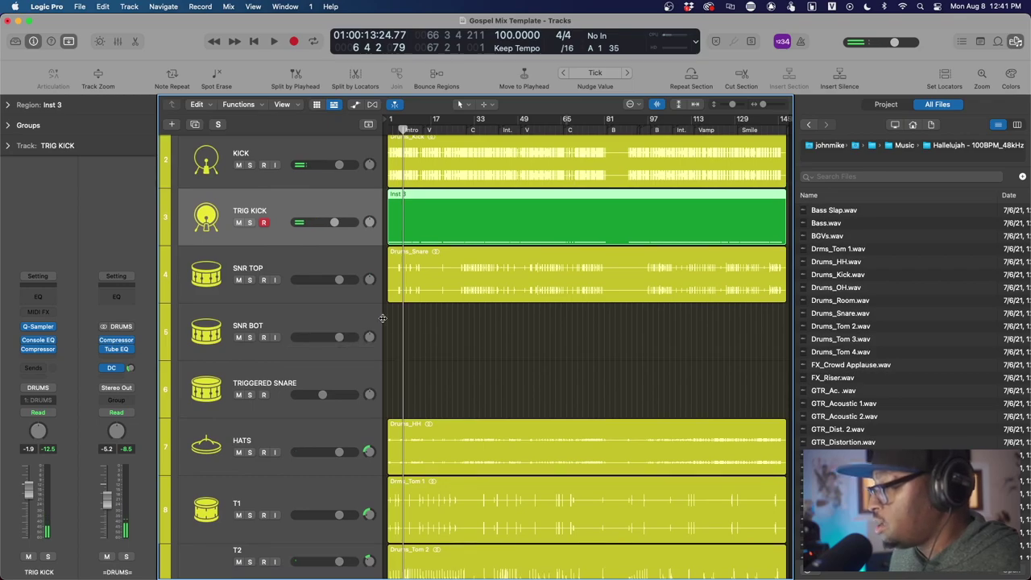
pyautogui.click(431, 284)
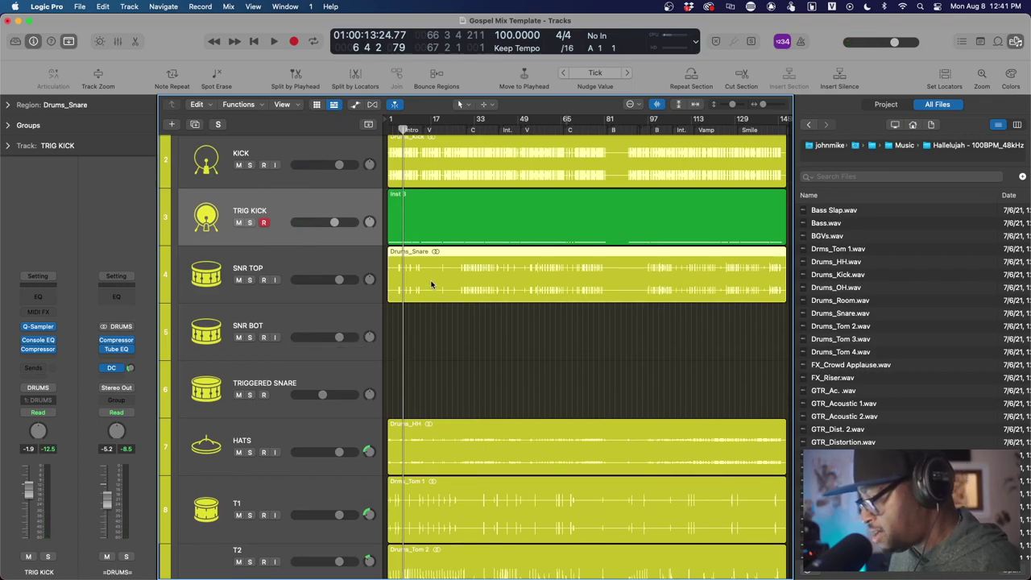
pyautogui.click(317, 263)
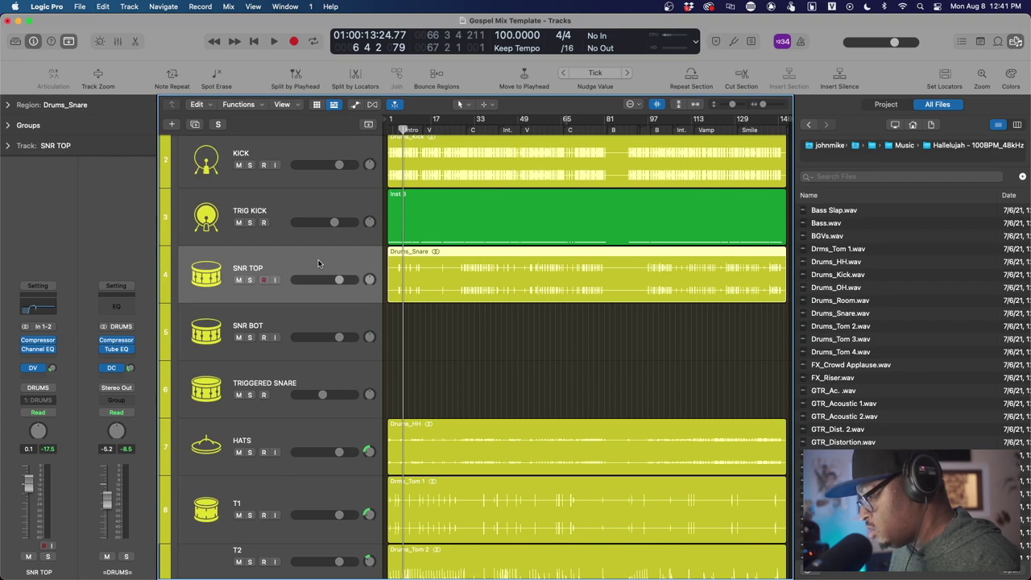
pyautogui.press('y')
pyautogui.press('ctrl+super+d')
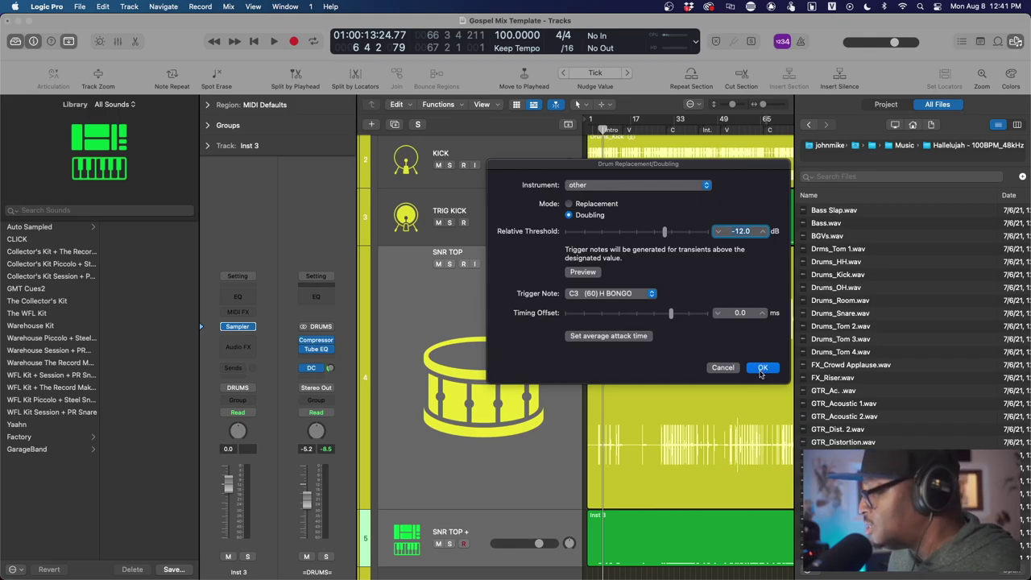
pyautogui.click(762, 368)
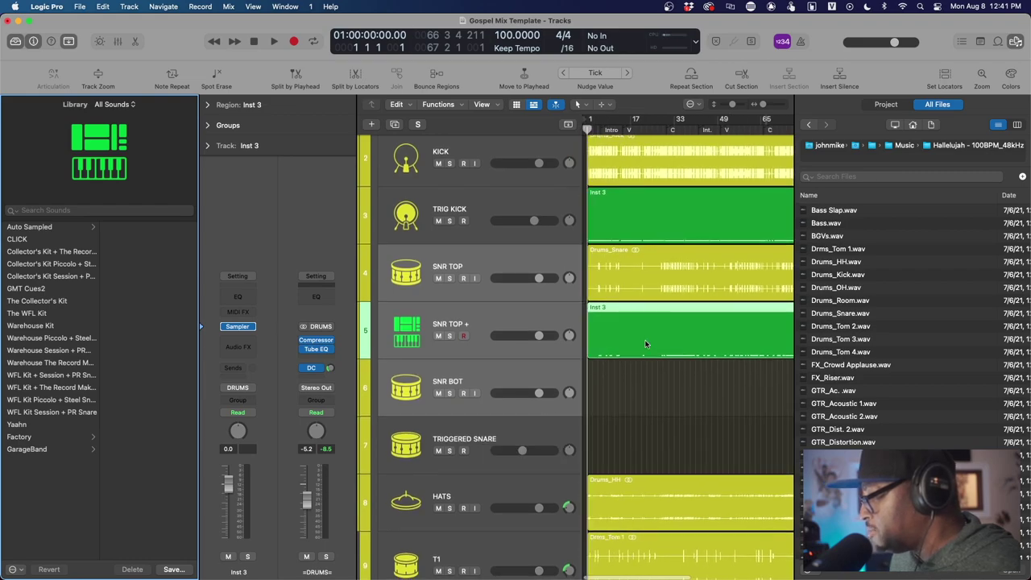
# Move the new snare trigger region onto the TRIGGERED SNARE track, delete the emptied SNR TOP + track, and hide the Library.
pyautogui.moveTo(649, 312); pyautogui.dragTo(623, 431)
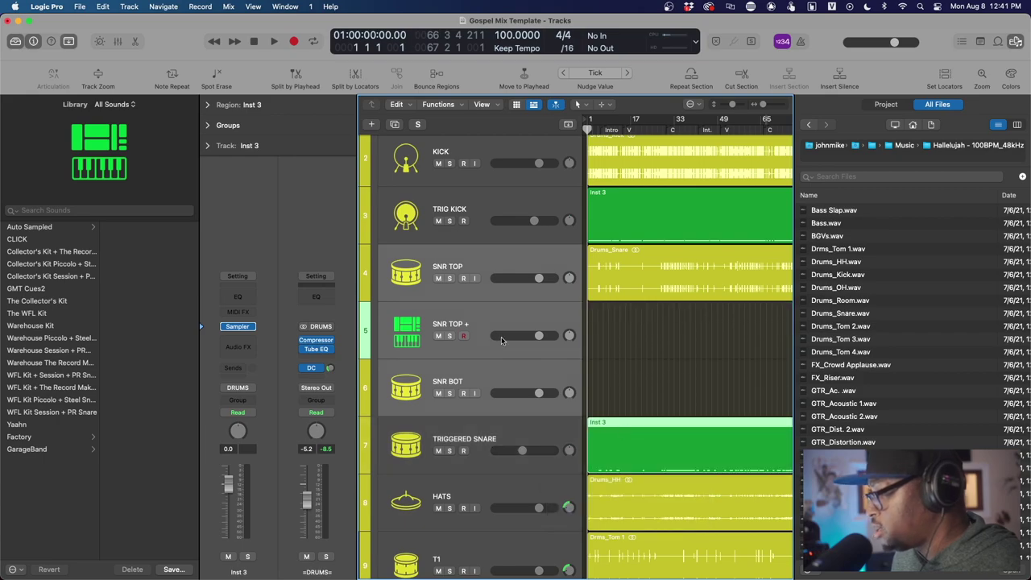
pyautogui.click(495, 317)
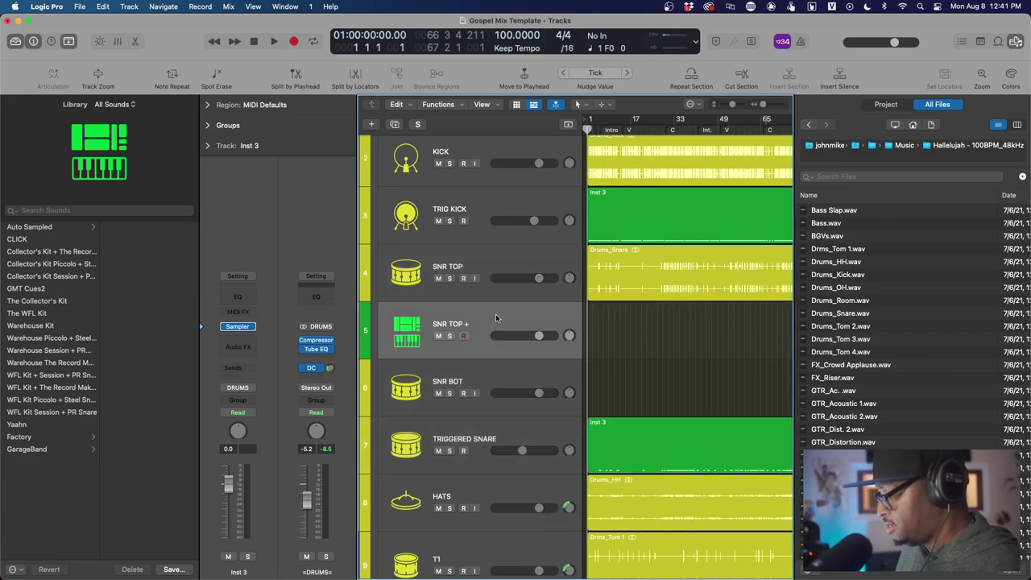
pyautogui.press('super+BackSpace')
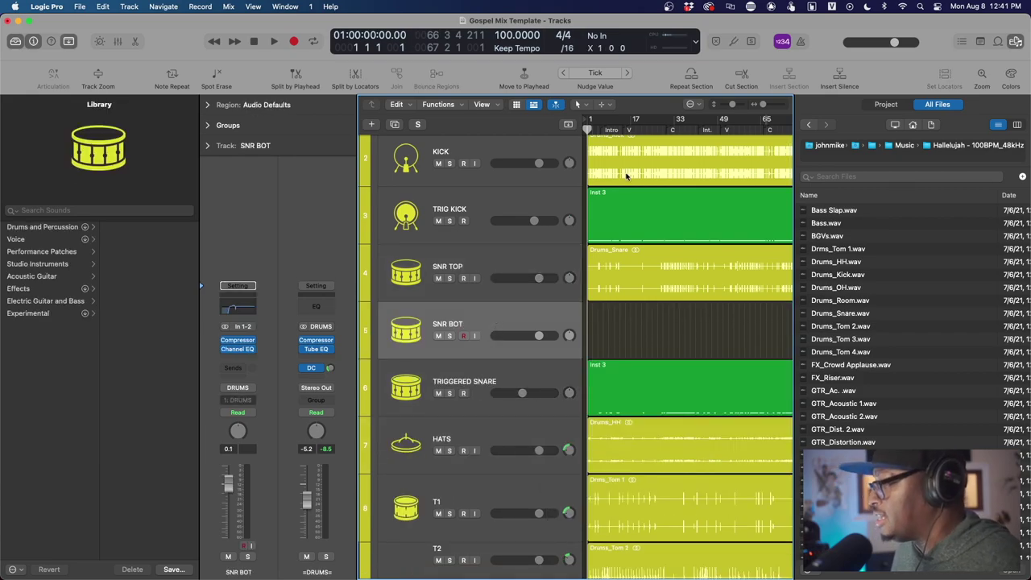
pyautogui.click(14, 40)
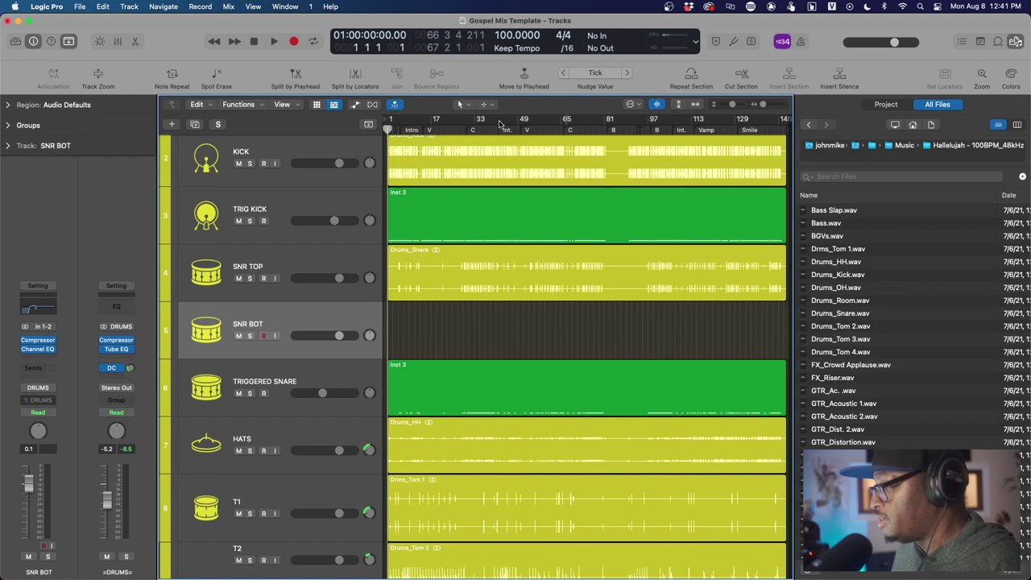
# Play the song from around bar 73 and raise the TRIGGERED SNARE track's volume.
pyautogui.moveTo(505, 129); pyautogui.dragTo(582, 129)
pyautogui.press('space')
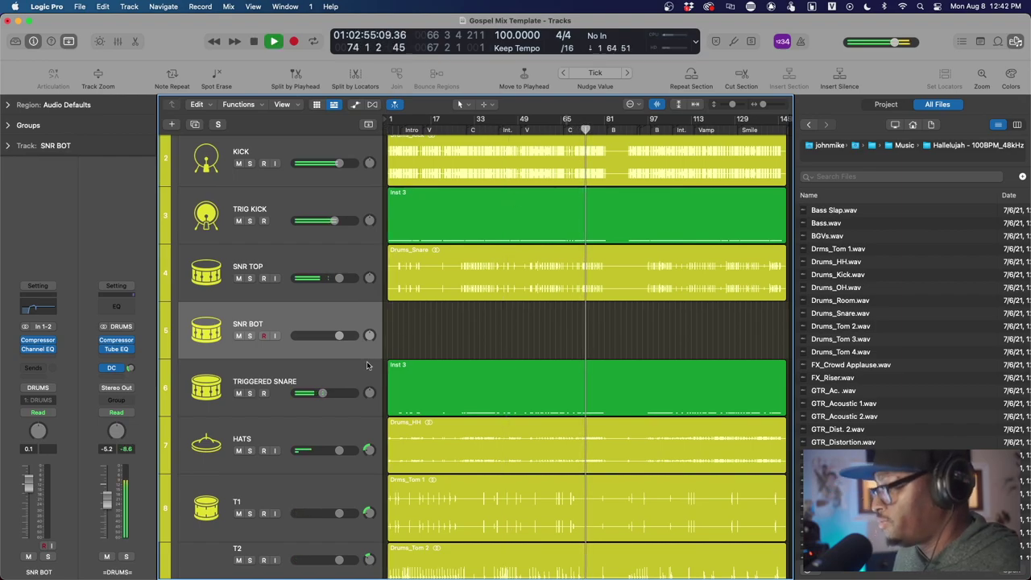
pyautogui.moveTo(322, 395); pyautogui.dragTo(358, 397)
# Audition the TRIGGERED SNARE track during playback, soloing it and toggling its mute to compare the drums with and without it.
pyautogui.click(250, 393)
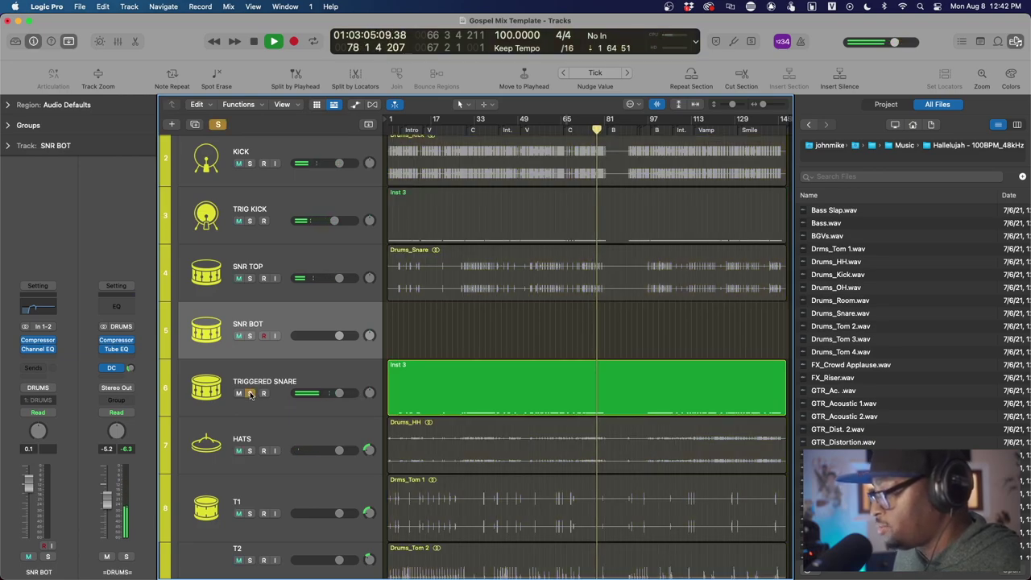
pyautogui.click(249, 393)
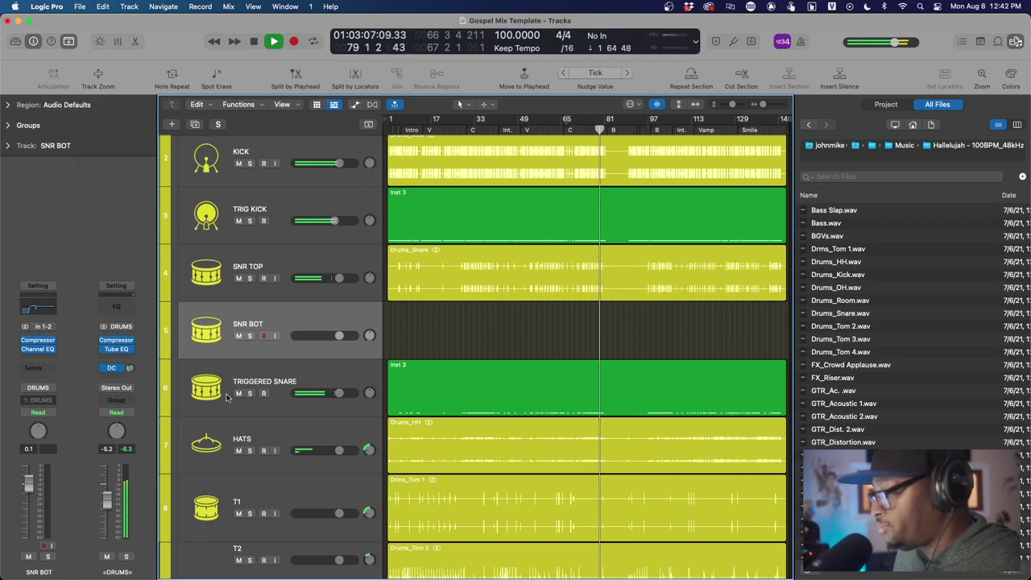
pyautogui.click(238, 393)
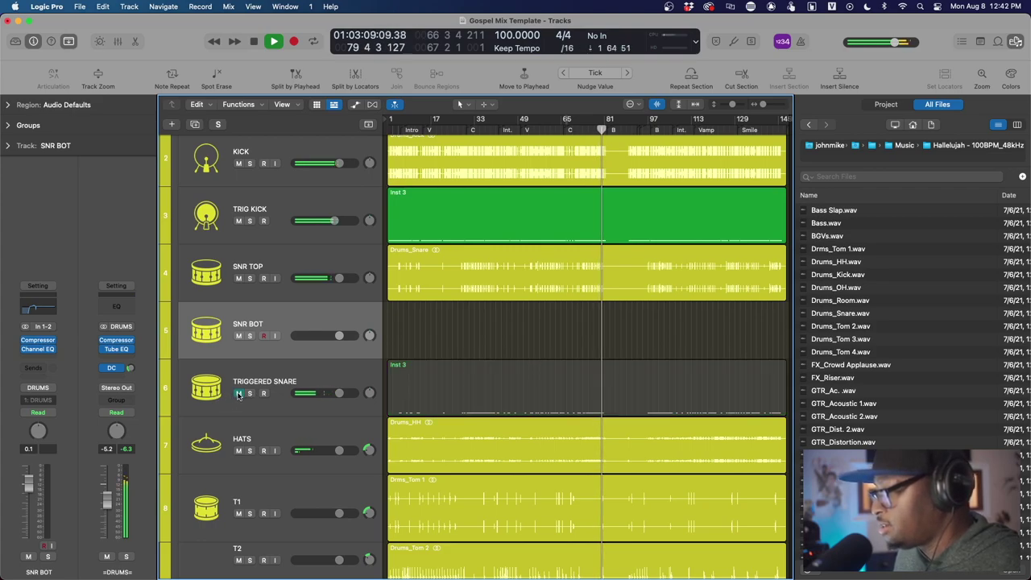
pyautogui.click(238, 393)
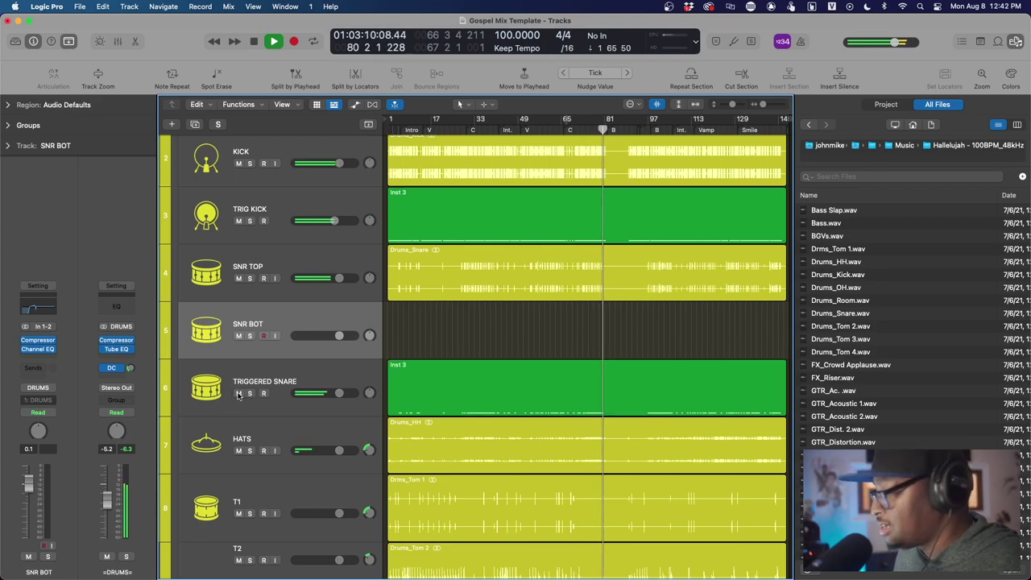
pyautogui.click(582, 124)
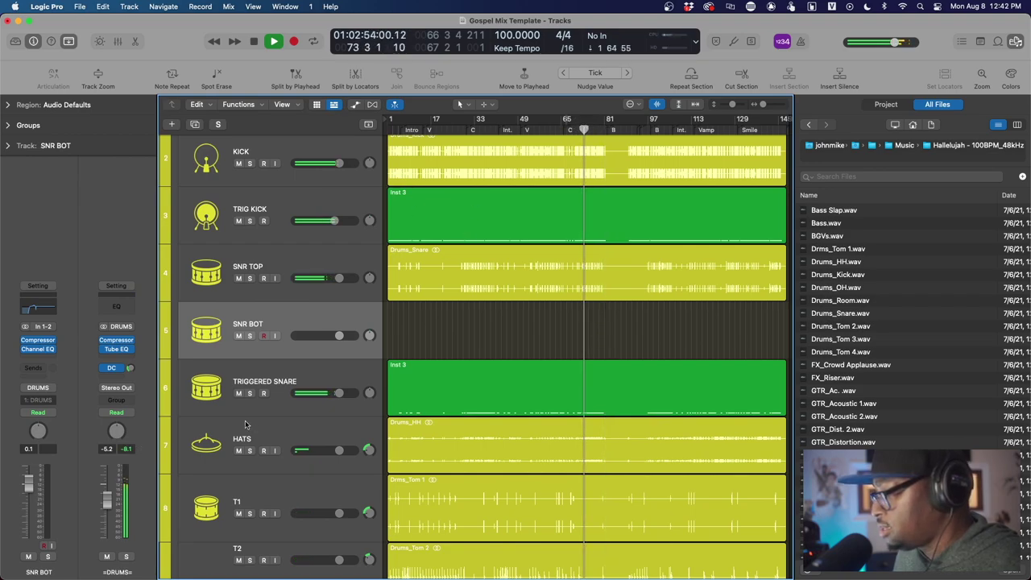
pyautogui.click(238, 393)
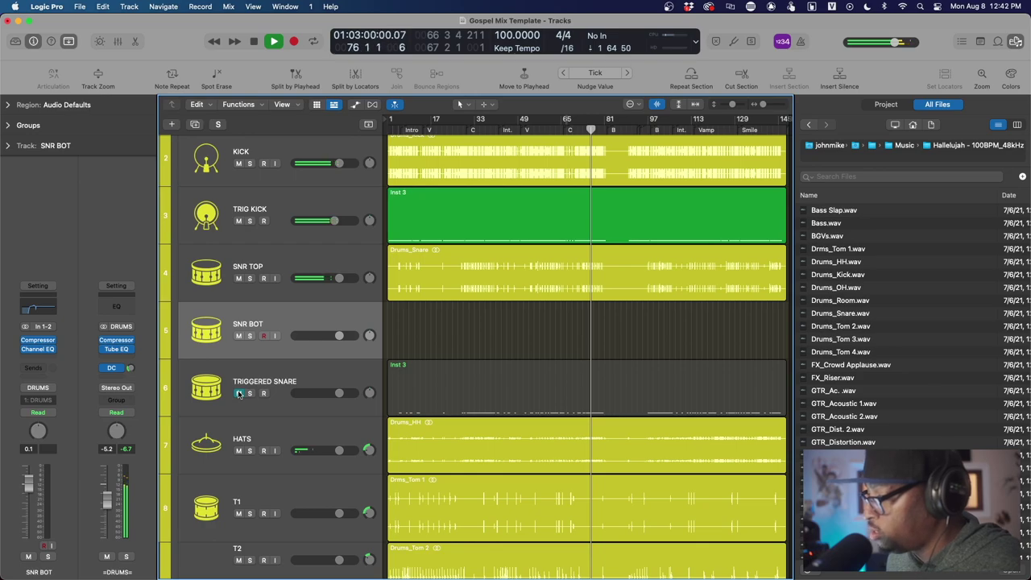
pyautogui.click(238, 393)
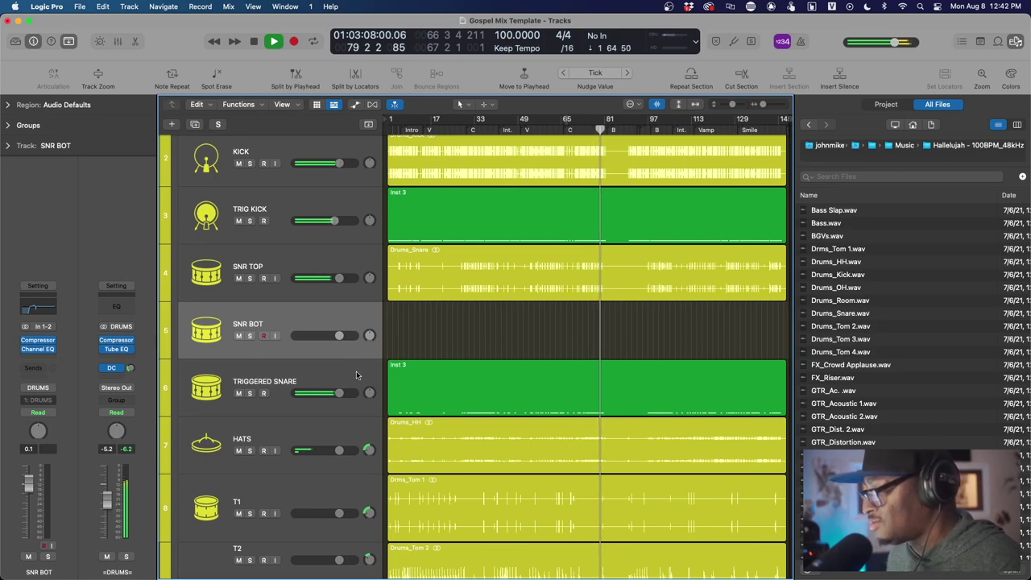
# Briefly mute the HATS track to hear the drums without it, unmute it, and stop playback.
pyautogui.click(238, 451)
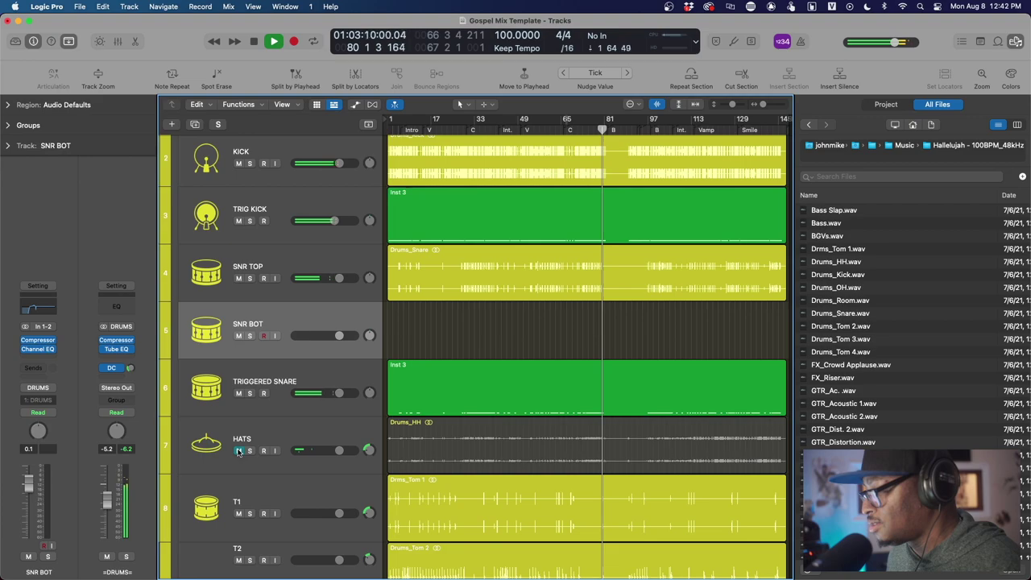
pyautogui.click(238, 450)
pyautogui.press('space')
# Set the region gain of both overhead regions, Drums_OH and Drums_OH_1, to -15.6 dB.
pyautogui.scroll(-10, 521, 336)
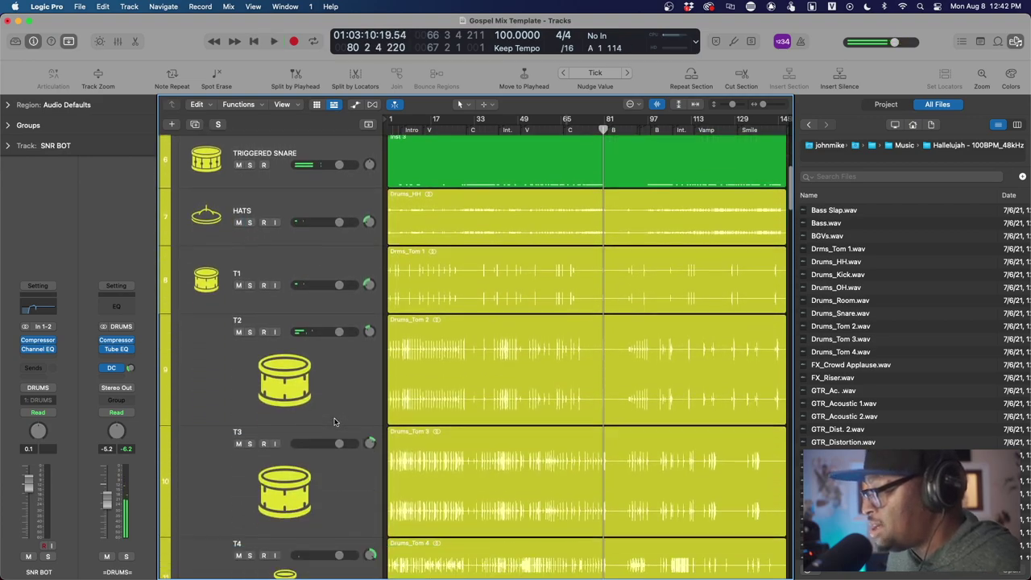
pyautogui.scroll(-8, 498, 451)
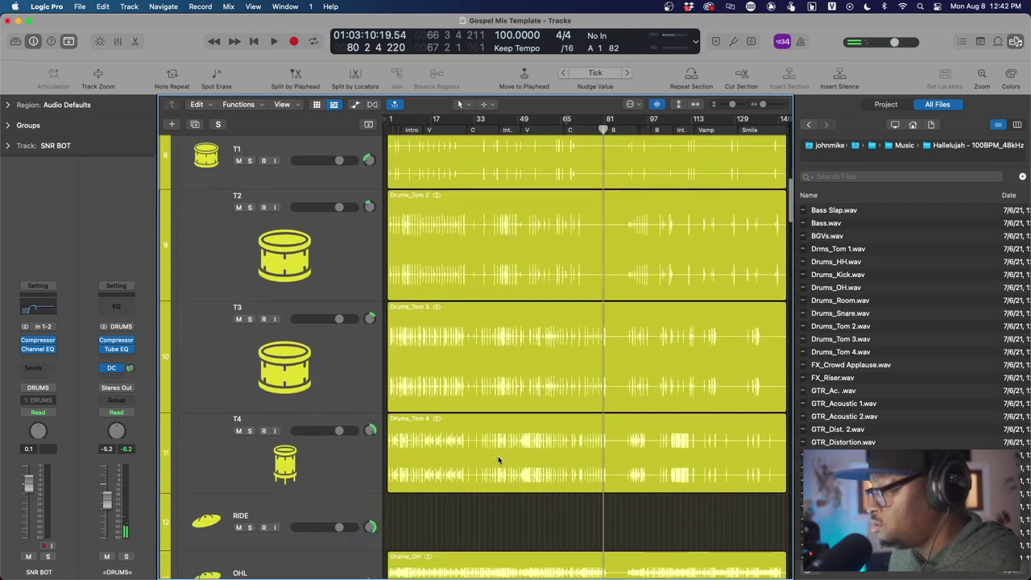
pyautogui.click(488, 443)
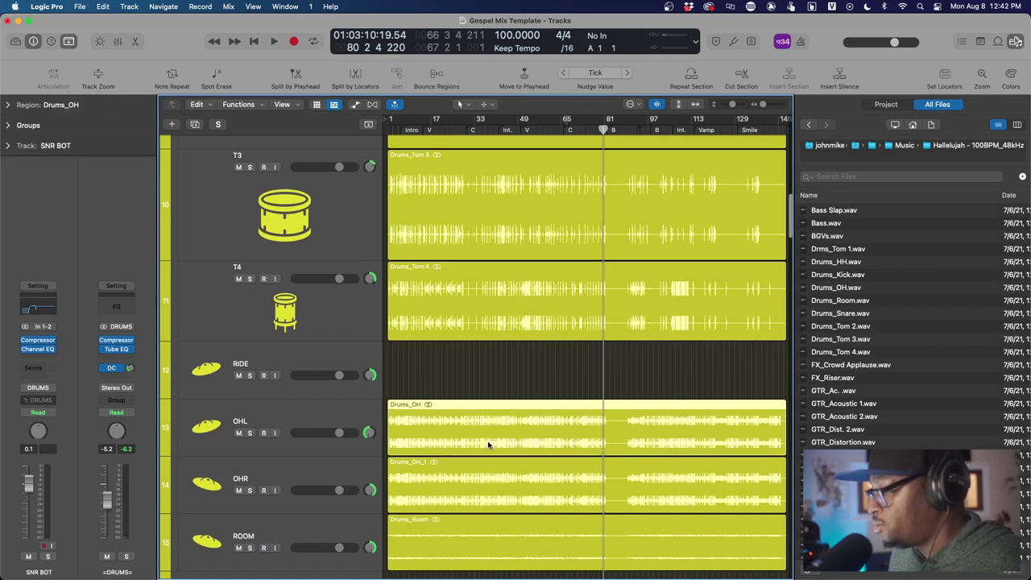
pyautogui.keyDown('shift'); pyautogui.click(480, 501); pyautogui.keyUp('shift')
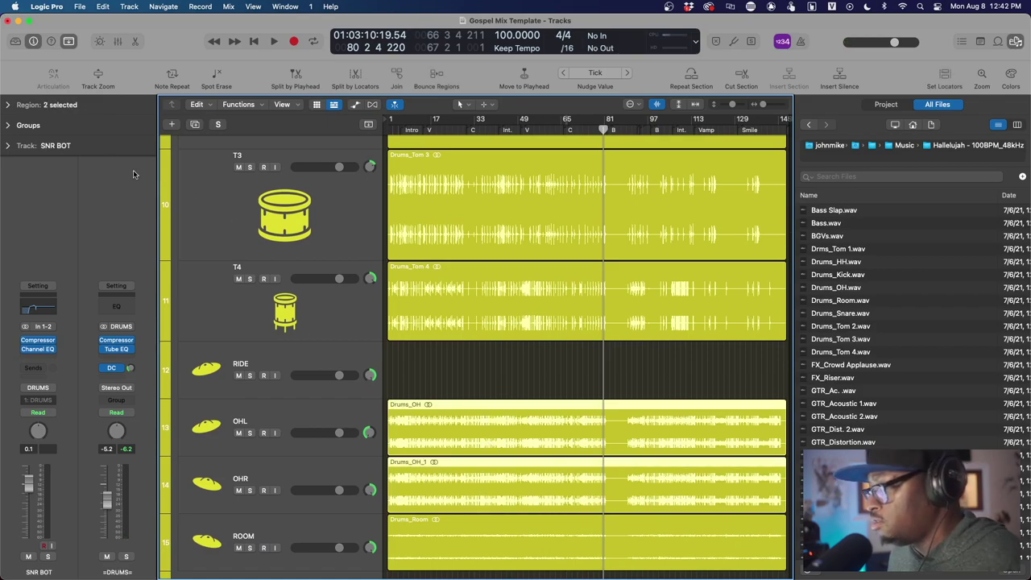
pyautogui.click(8, 105)
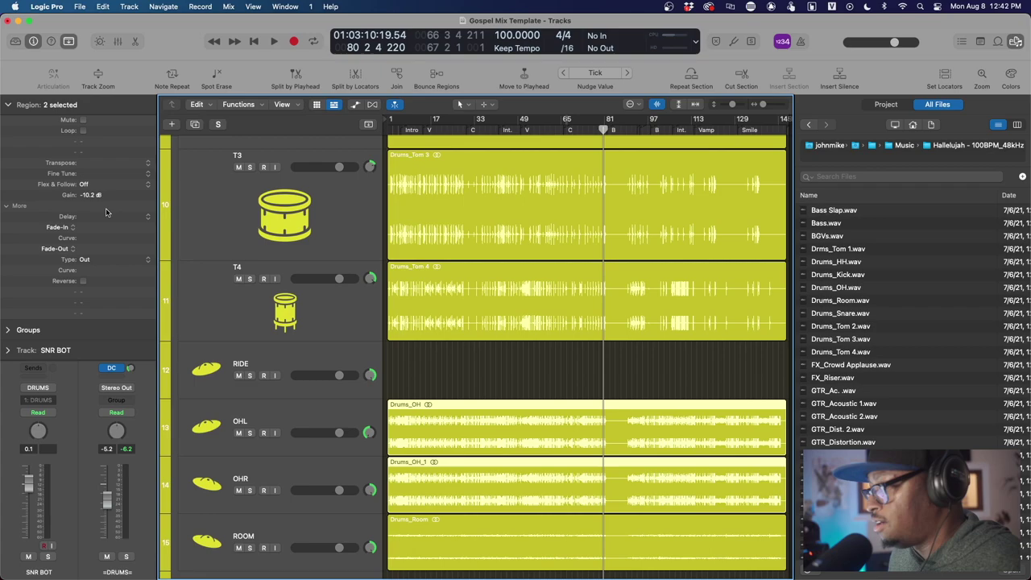
pyautogui.moveTo(87, 198); pyautogui.dragTo(70, 298)
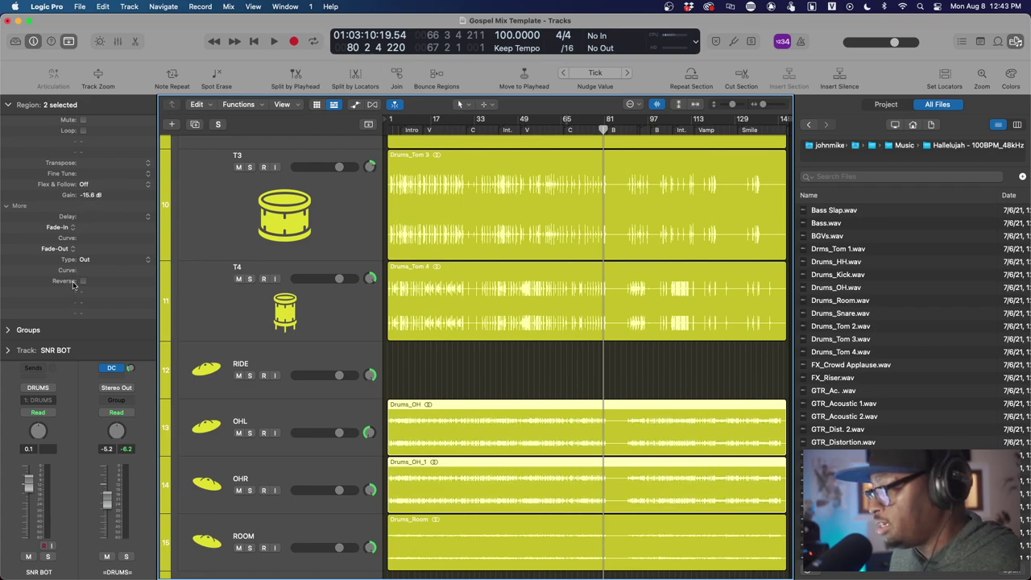
# Play the song from bar 48 to check the drum balance across the tracks, and stop playback.
pyautogui.click(513, 129)
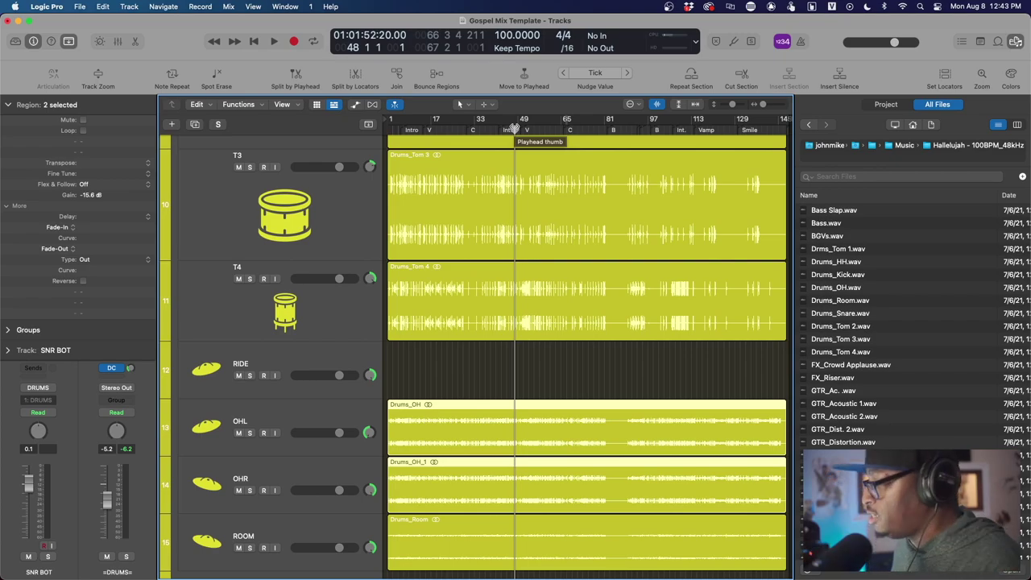
pyautogui.press('space')
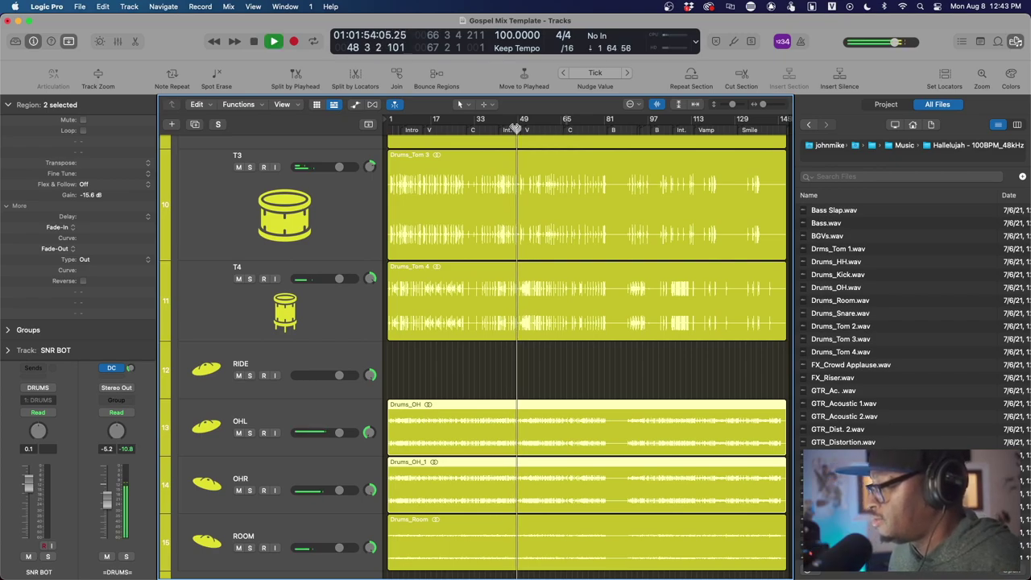
pyautogui.scroll(3, 283, 364)
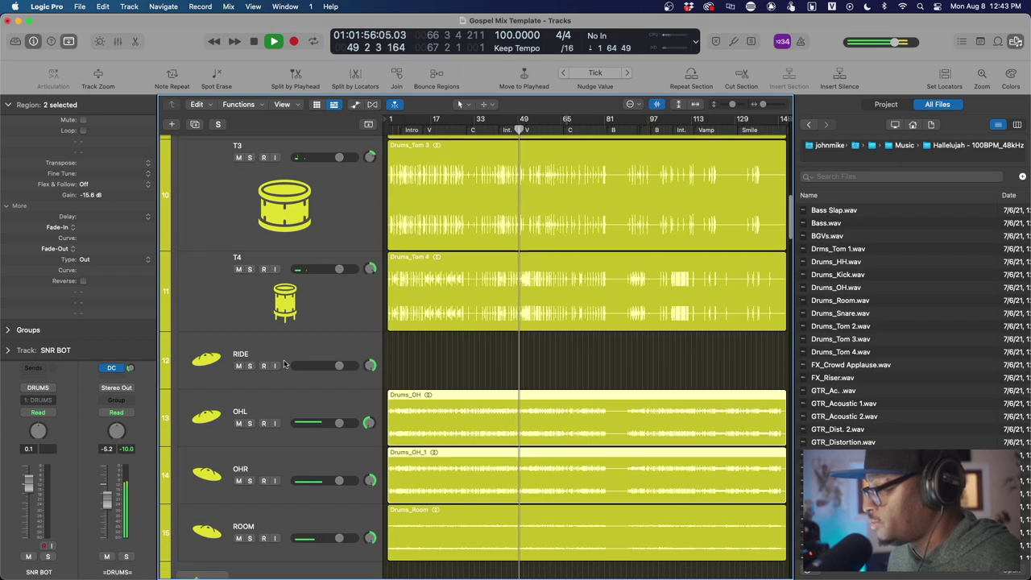
pyautogui.scroll(10, 283, 364)
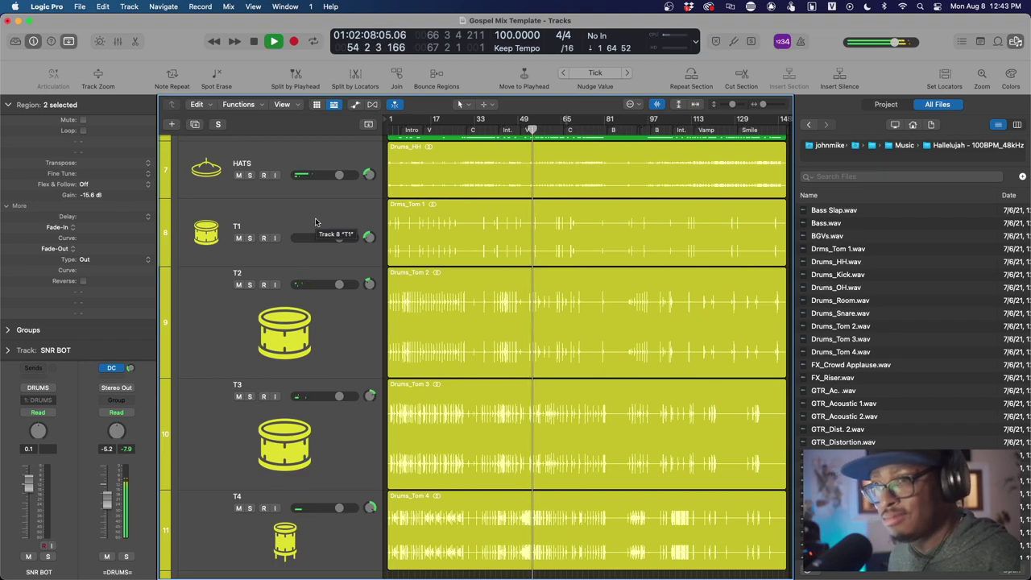
pyautogui.press('space')
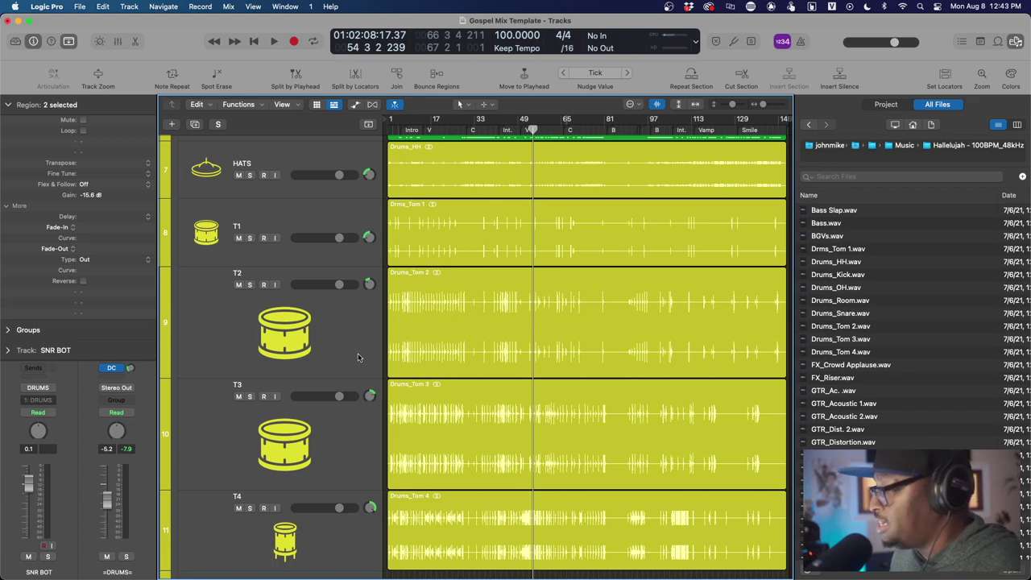
# Place the seven Percs audio files, from Percs_Conga to Percs_Tambourine 2, on tracks PERC 1 to PERC 7 at the song start.
pyautogui.scroll(-3, 359, 357)
pyautogui.scroll(5, 358, 357)
pyautogui.scroll(-5, 358, 357)
pyautogui.scroll(-10, 358, 357)
pyautogui.scroll(3, 358, 357)
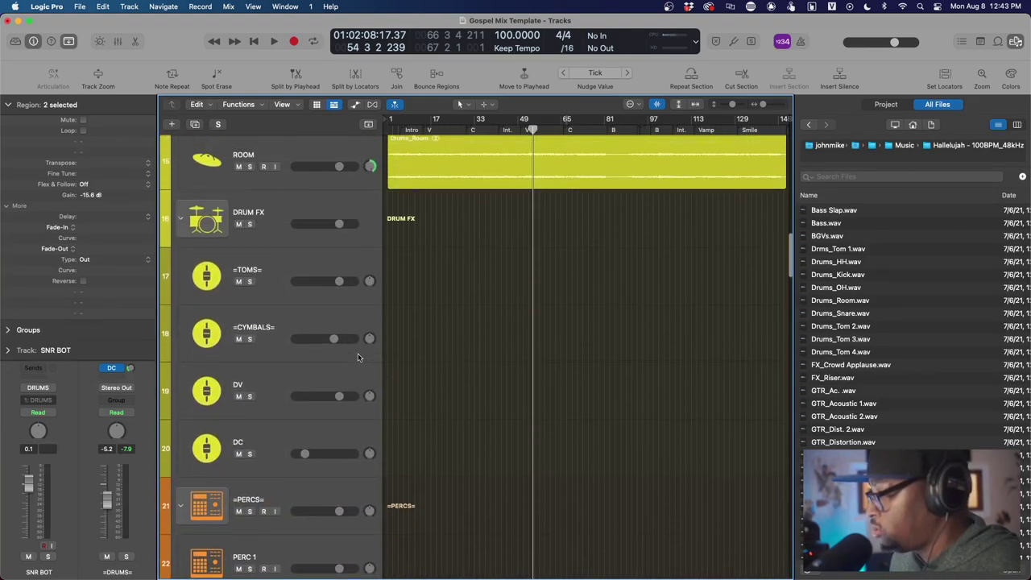
pyautogui.scroll(-5, 359, 357)
pyautogui.scroll(-1, 358, 357)
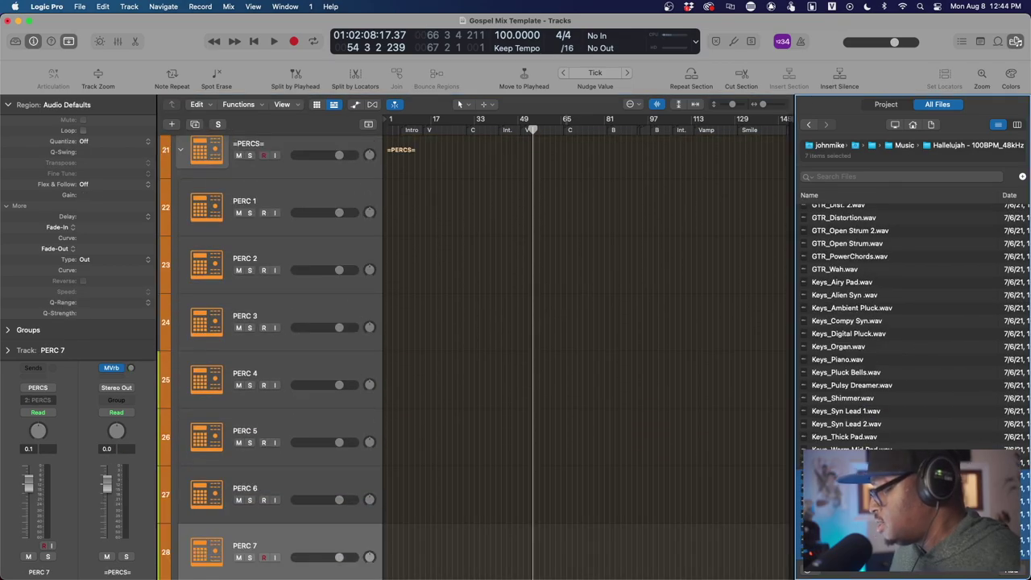
pyautogui.moveTo(854, 484); pyautogui.dragTo(437, 223)
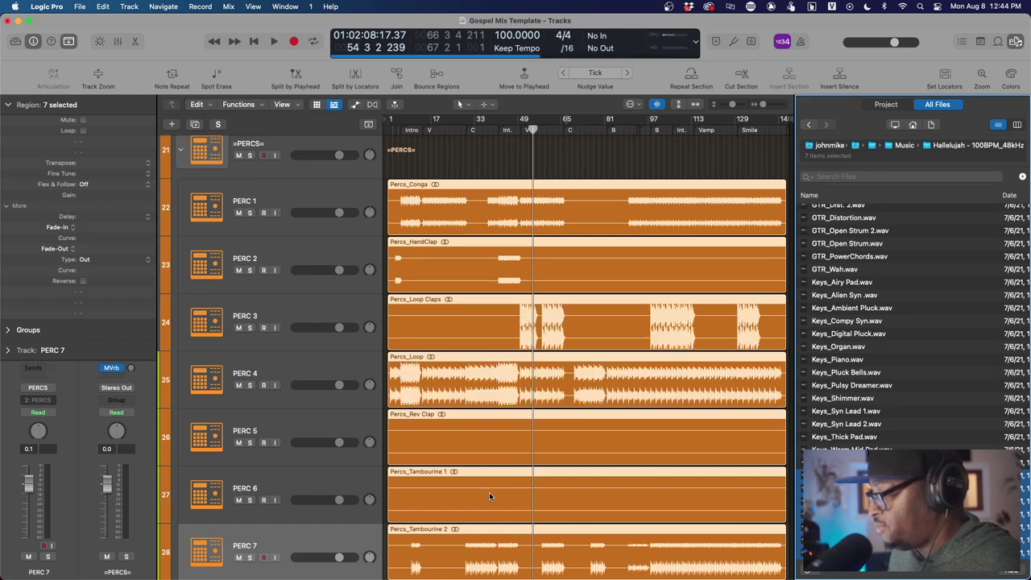
# Lower the region gain of all seven selected percussion regions to about -10 dB.
pyautogui.scroll(-2, 489, 493)
pyautogui.scroll(-1, 489, 495)
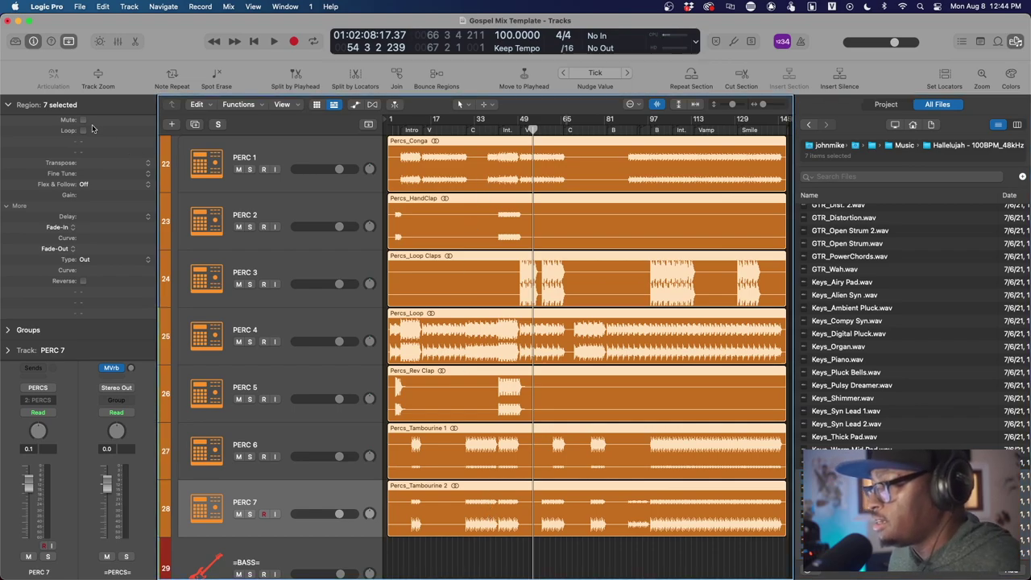
pyautogui.moveTo(91, 198); pyautogui.dragTo(49, 401)
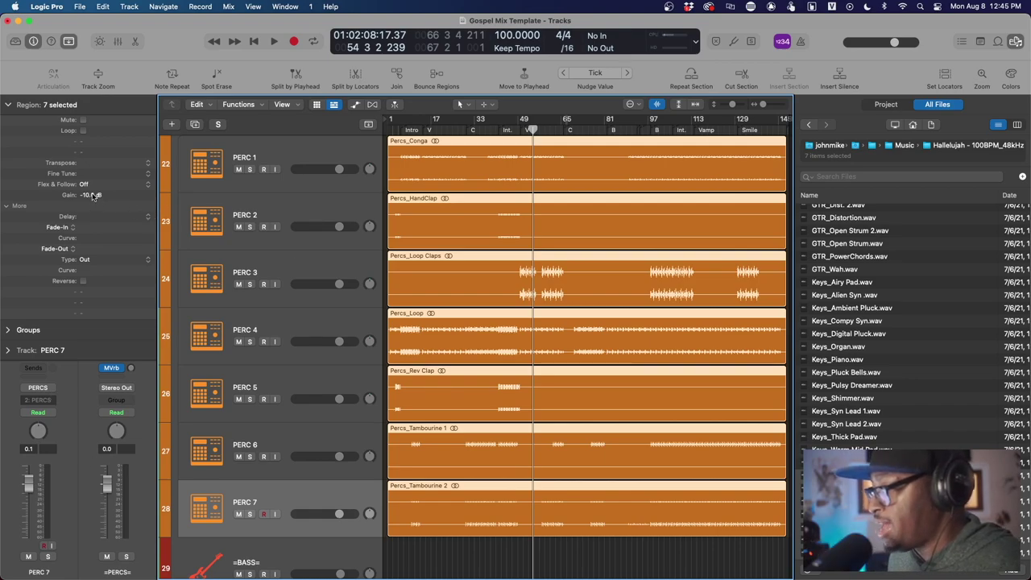
# Set the region gain of all seven percussion regions to -15.3 dB and play the song from the first chorus to check them.
pyautogui.moveTo(88, 204); pyautogui.dragTo(83, 233)
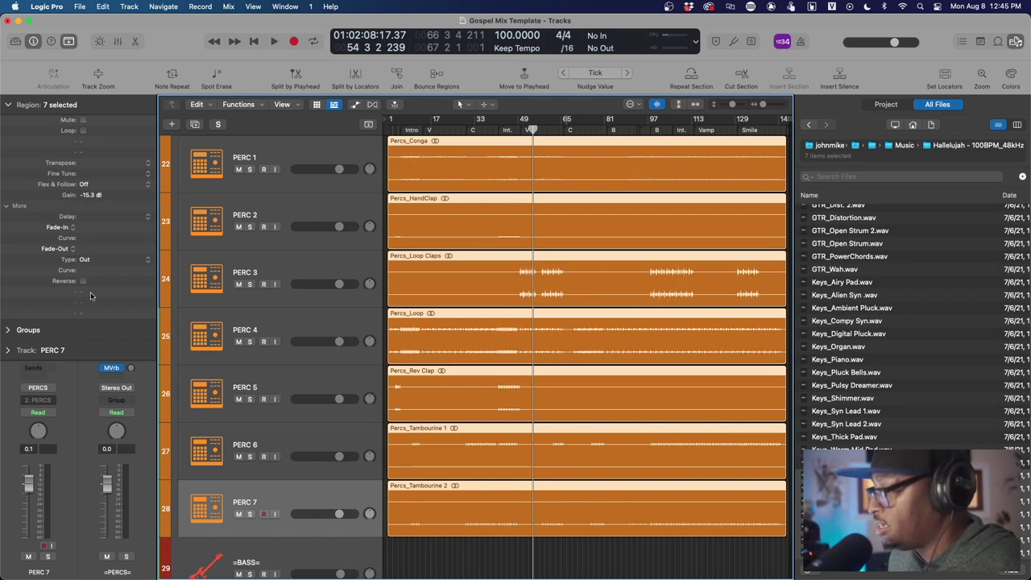
pyautogui.click(491, 129)
pyautogui.press('space')
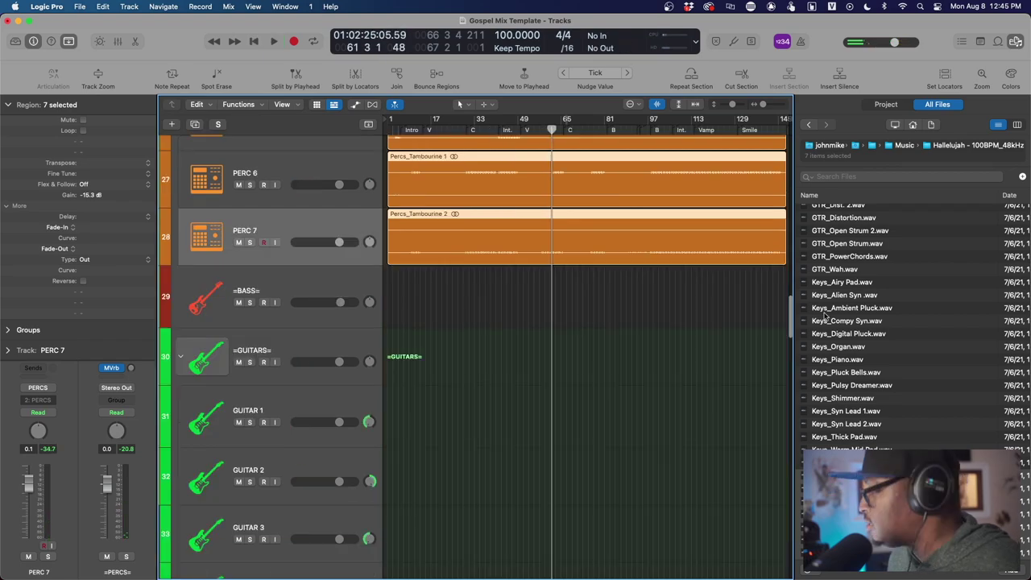
# Place Bass Slap and Bass on two =BASS= tracks, set the Bass Slap region gain to -10.0 dB, and stop playback.
pyautogui.scroll(10, 814, 316)
pyautogui.click(829, 226)
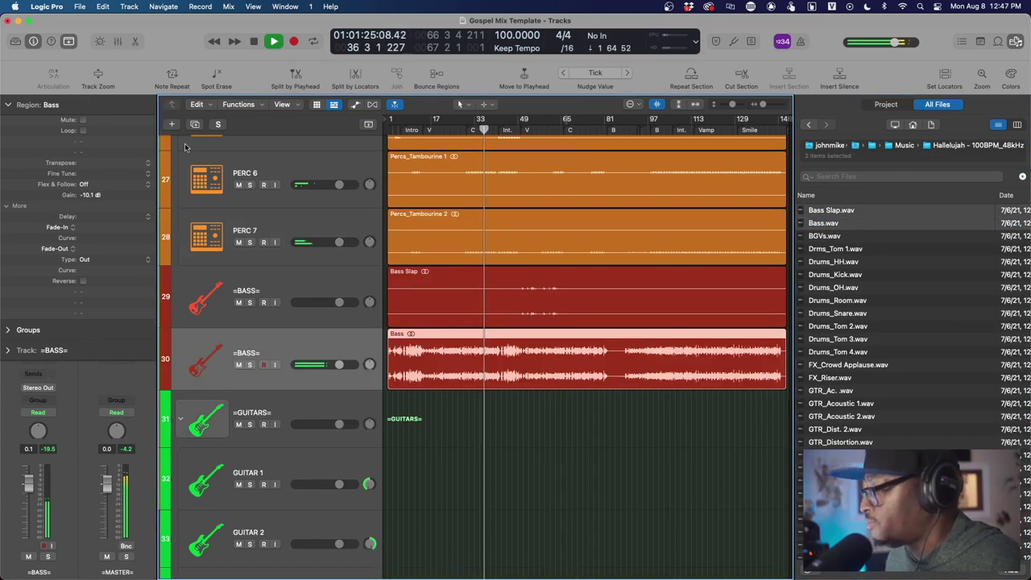
pyautogui.click(435, 306)
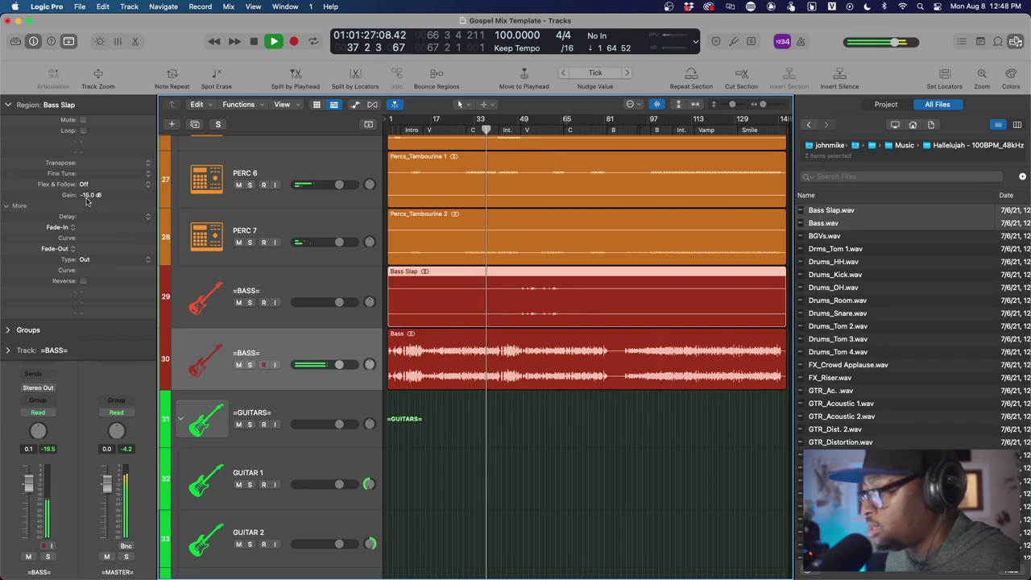
pyautogui.press('space')
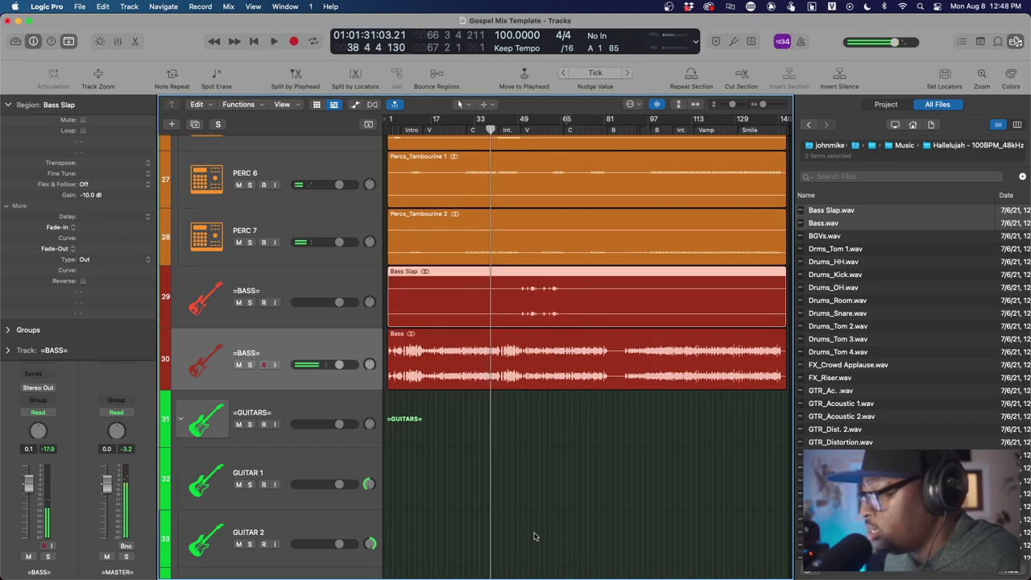
# Place the nine GTR audio files, from GTR_Ac. to GTR_Wah, on the guitar tracks at the song start.
pyautogui.scroll(-5, 386, 427)
pyautogui.click(386, 428)
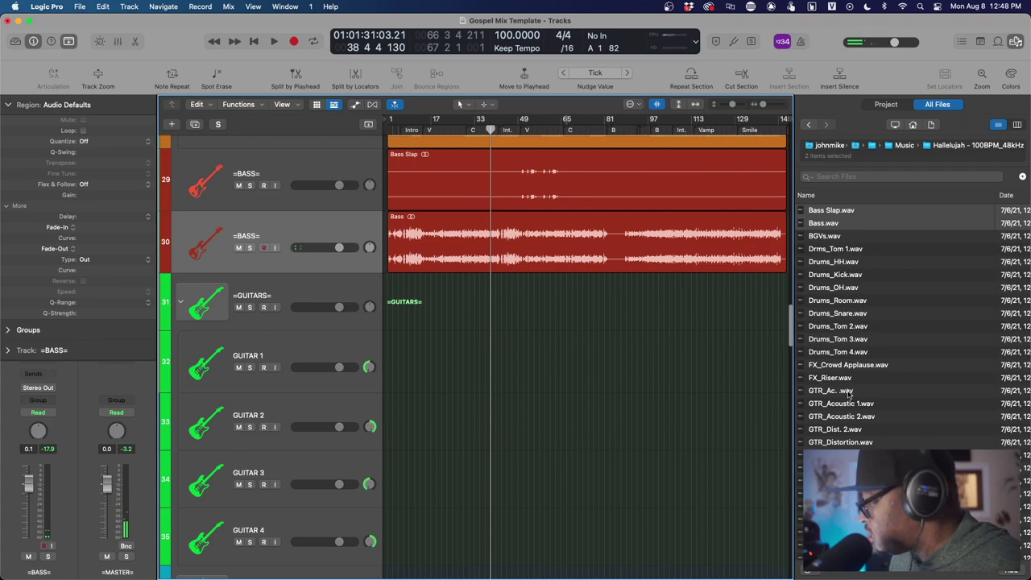
pyautogui.scroll(-1, 848, 395)
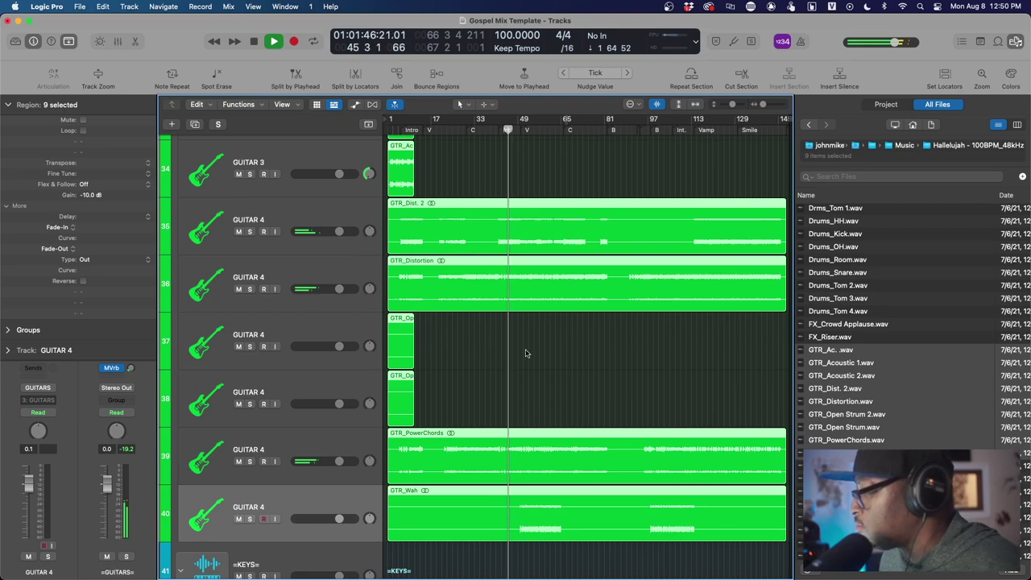
# Check the guitar levels during playback, stop it, and set the region gain of all nine guitar regions to -12.6 dB.
pyautogui.scroll(-3, 525, 352)
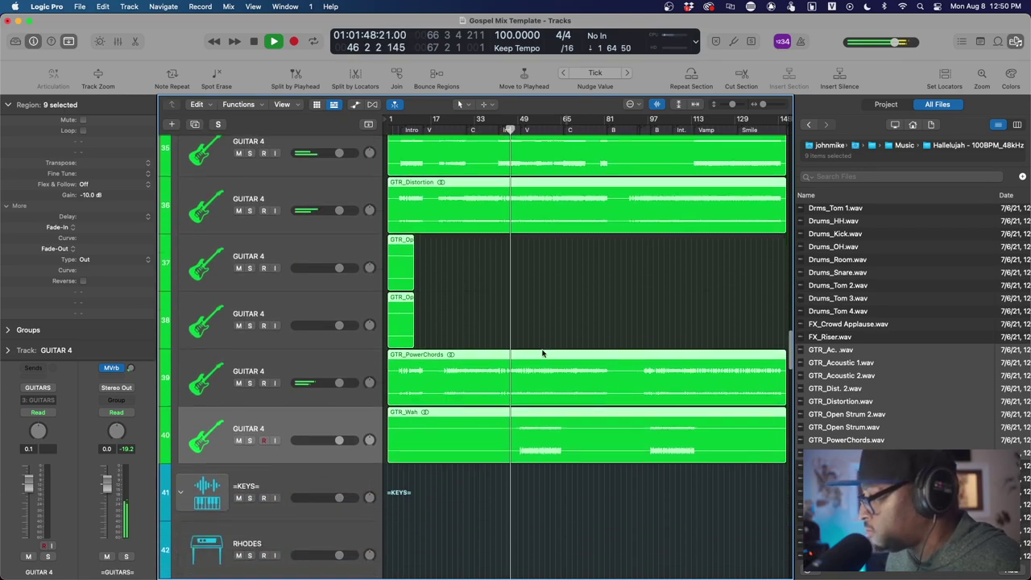
pyautogui.scroll(-1, 542, 352)
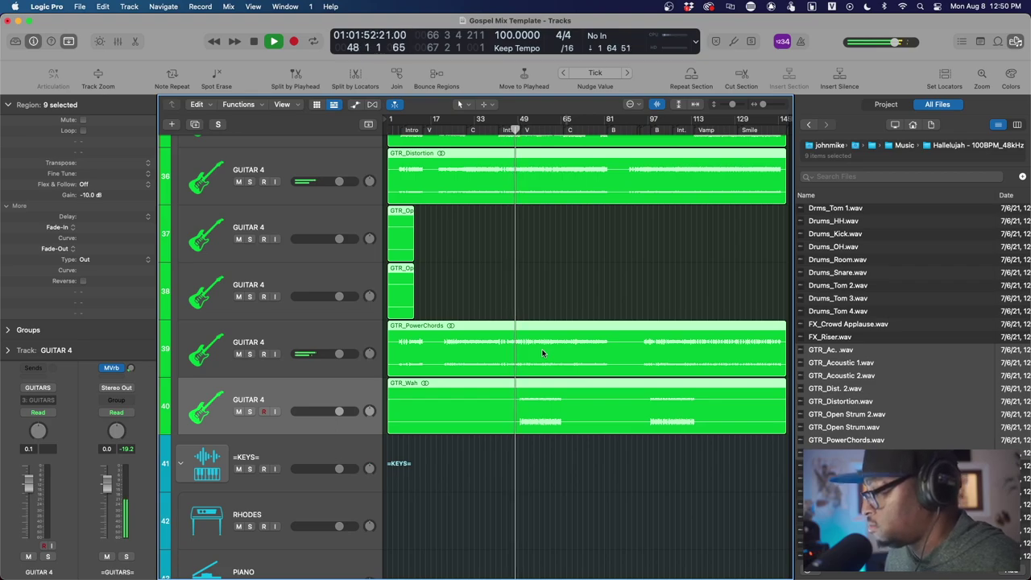
pyautogui.press('space')
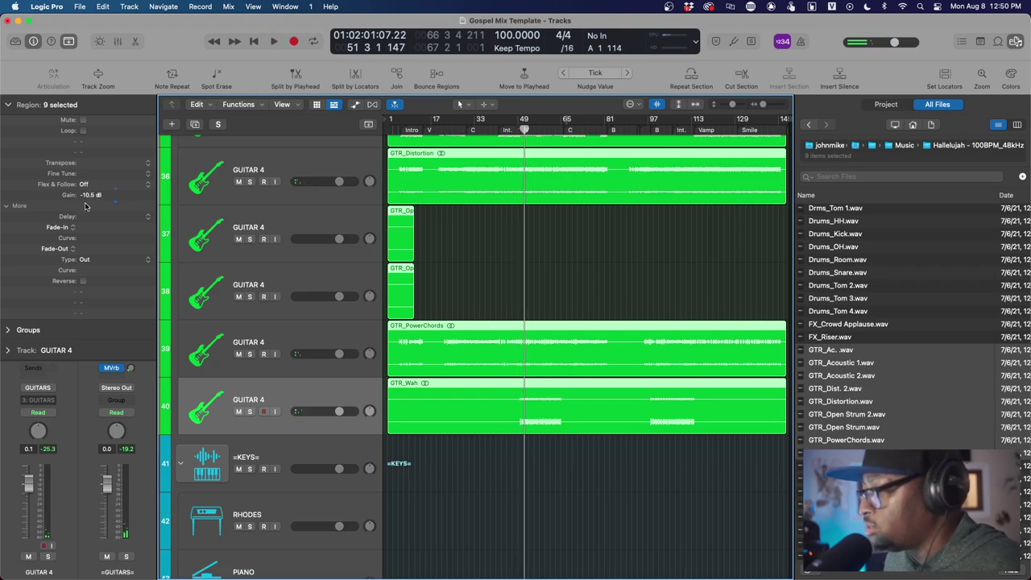
pyautogui.moveTo(77, 236); pyautogui.dragTo(74, 249)
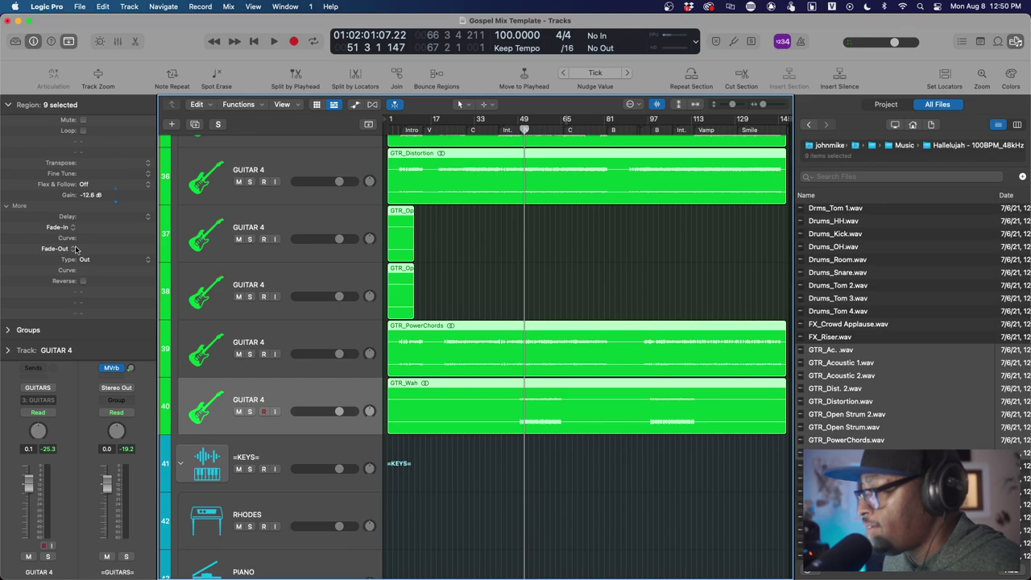
# Review the imported percussion, bass and guitar regions and the empty keys and AUX tracks that follow them.
pyautogui.scroll(8, 573, 283)
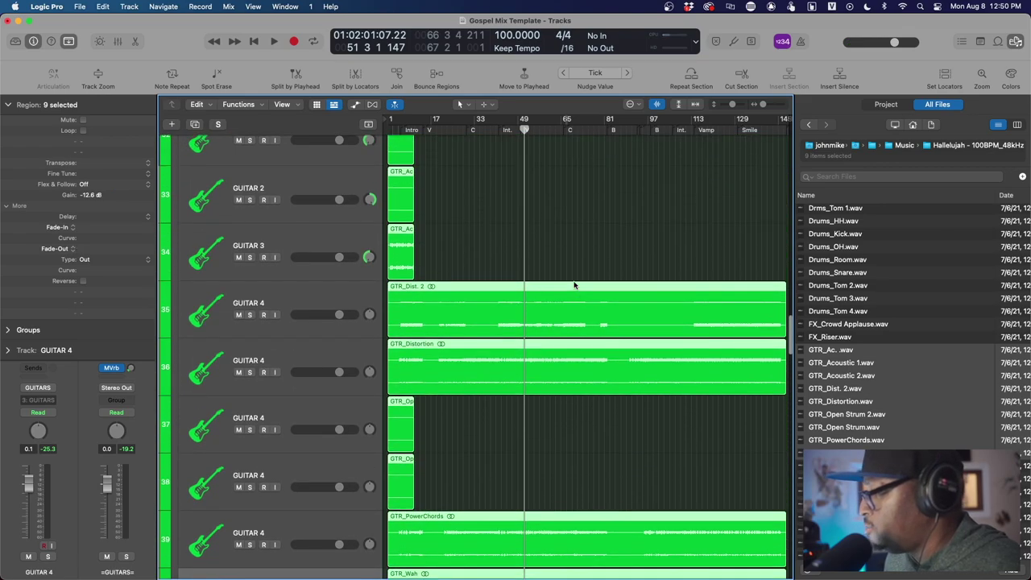
pyautogui.scroll(1, 574, 285)
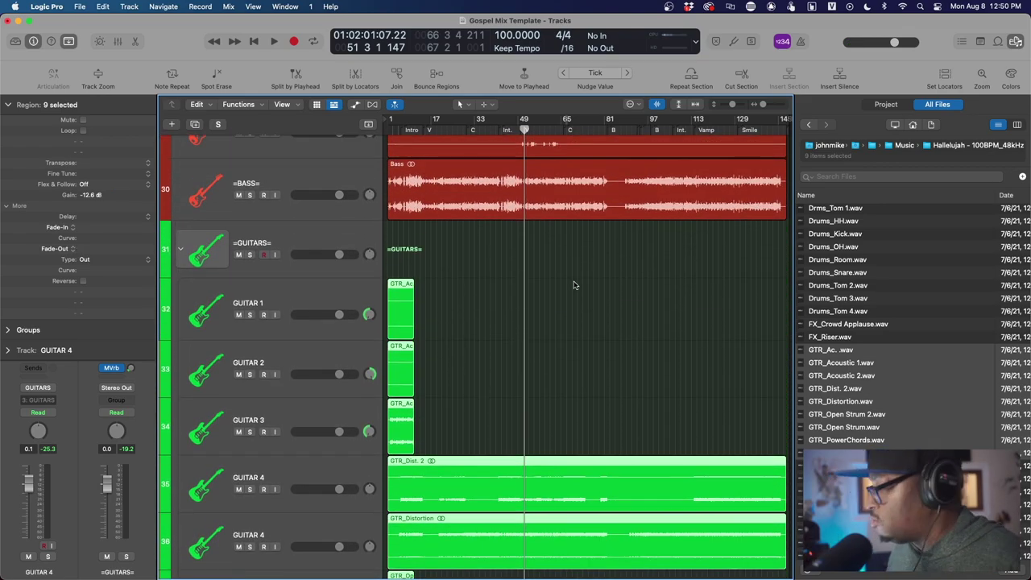
pyautogui.scroll(-2, 575, 284)
pyautogui.scroll(-14, 574, 284)
pyautogui.scroll(3, 575, 284)
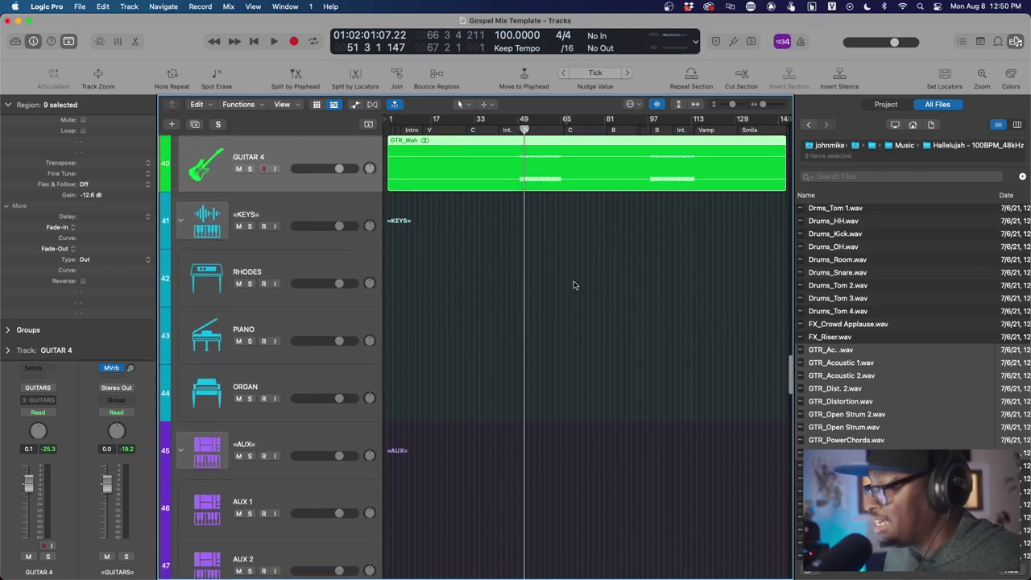
pyautogui.scroll(20, 574, 284)
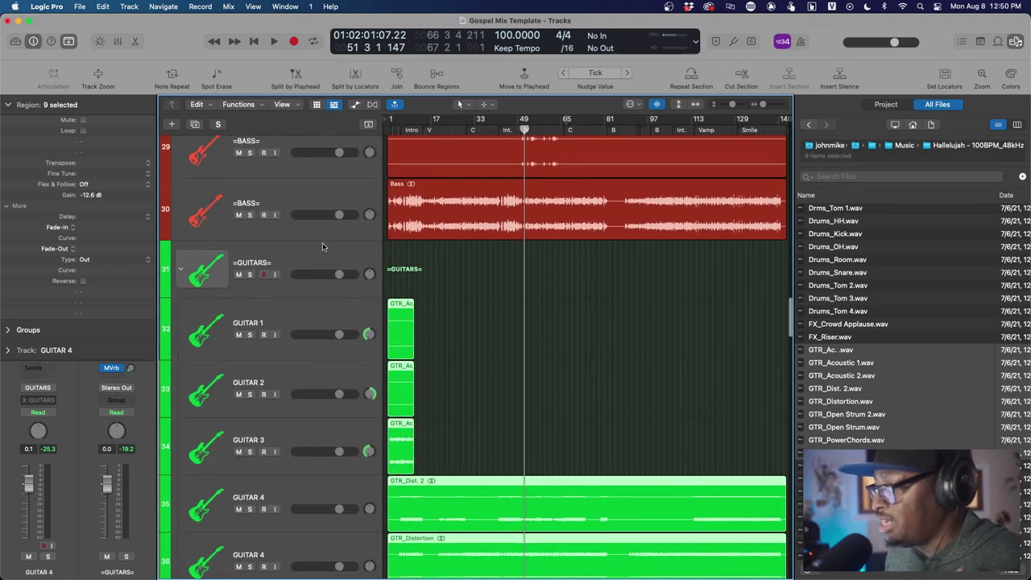
pyautogui.scroll(3, 322, 247)
pyautogui.scroll(-14, 322, 246)
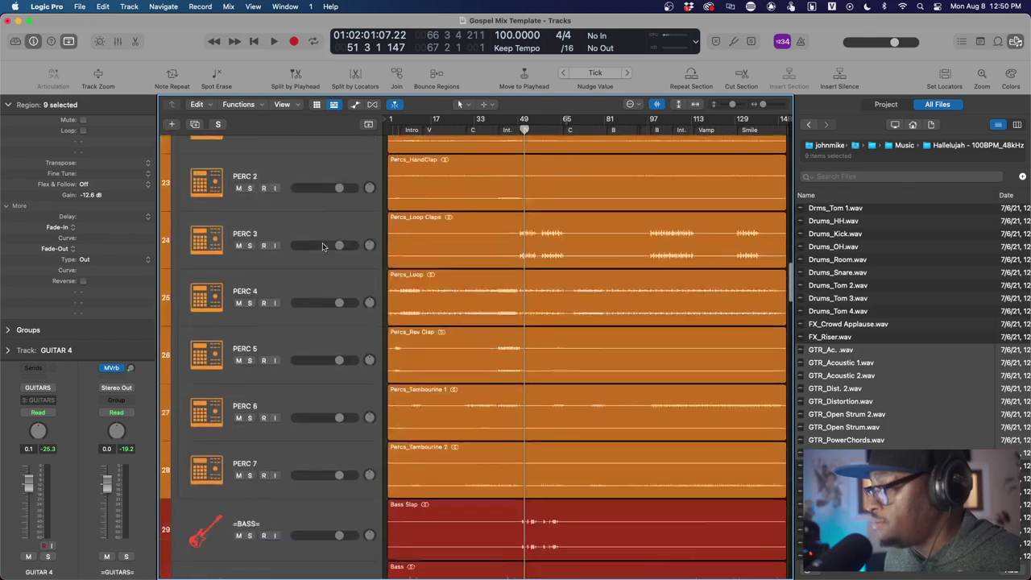
pyautogui.scroll(-5, 323, 246)
pyautogui.scroll(4, 323, 246)
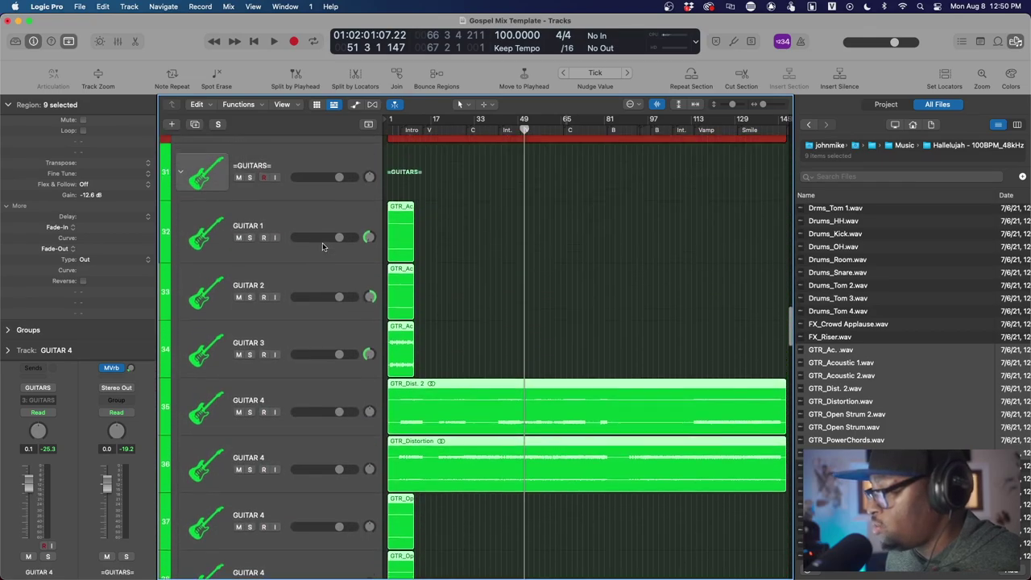
pyautogui.scroll(-1, 322, 247)
pyautogui.scroll(-3, 306, 414)
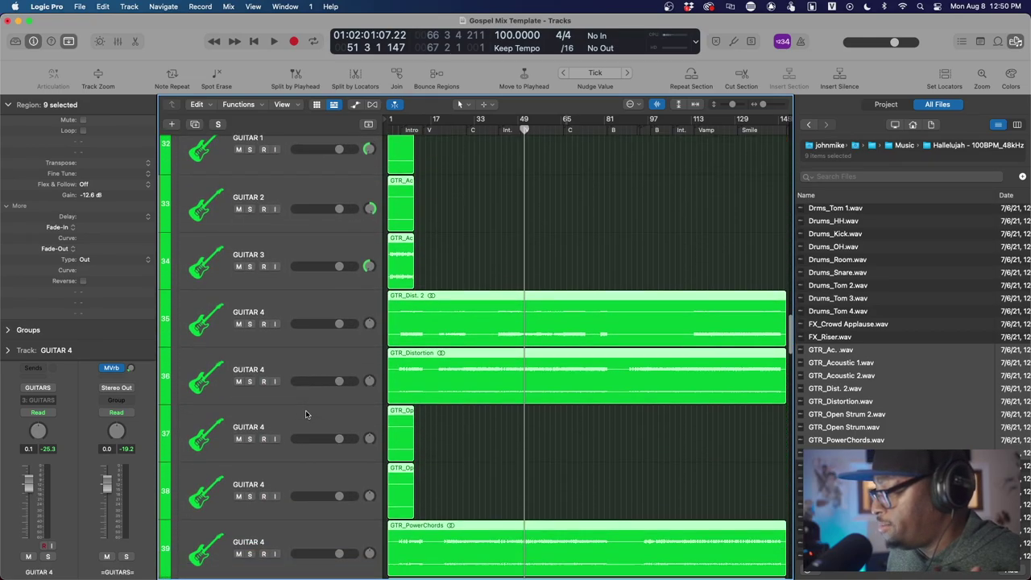
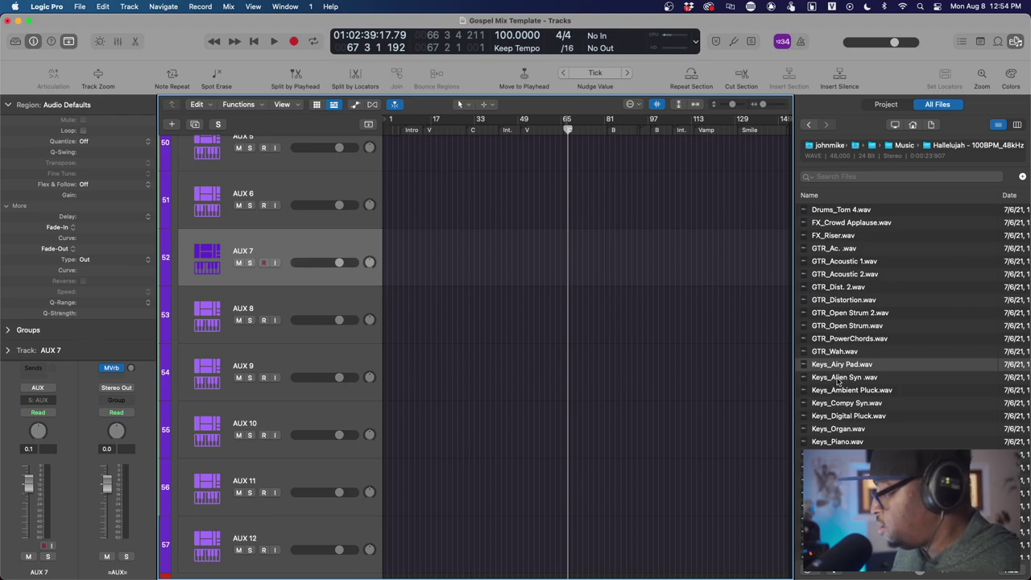
# Place the twelve non-piano, non-organ Keys audio files on the AUX tracks at the song start, beginning with Keys_Airy Pad on AUX 1.
pyautogui.keyDown('shift'); pyautogui.click(838, 379); pyautogui.keyUp('shift')
pyautogui.keyDown('shift'); pyautogui.click(840, 391); pyautogui.keyUp('shift')
pyautogui.keyDown('shift'); pyautogui.click(840, 406); pyautogui.keyUp('shift')
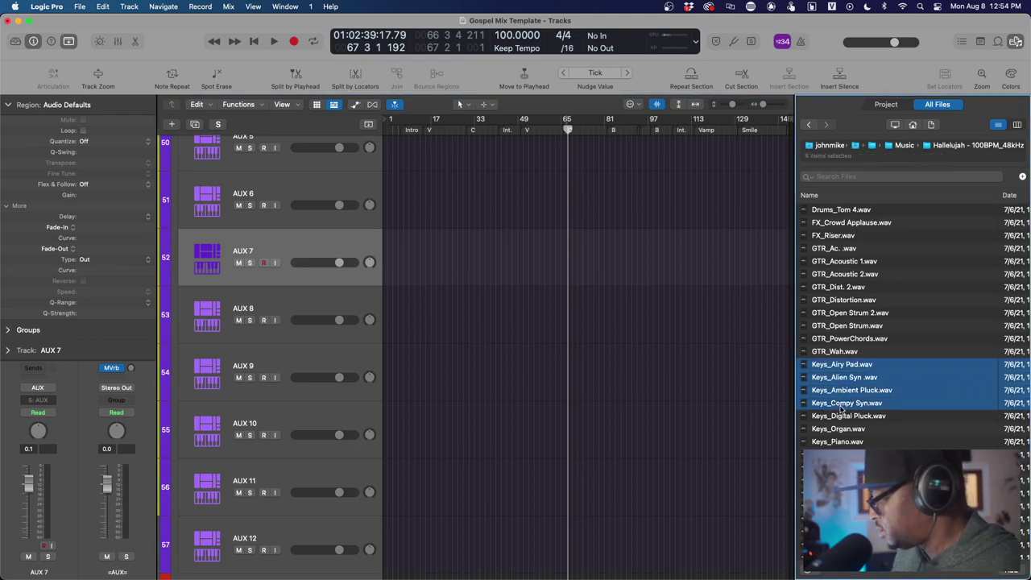
pyautogui.keyDown('shift'); pyautogui.click(840, 417); pyautogui.keyUp('shift')
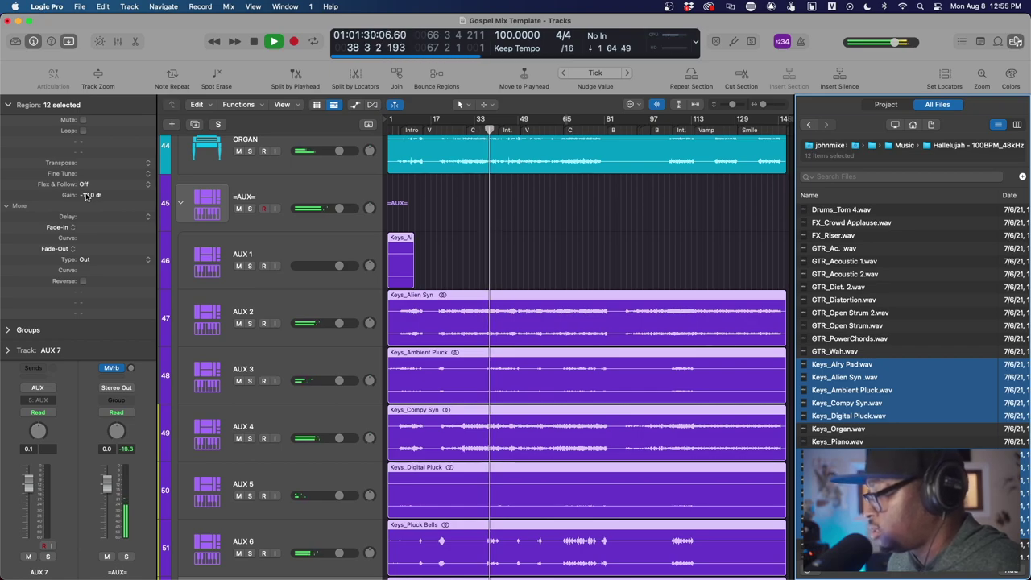
# Raise the region gain of the twelve selected AUX regions to -5.6 dB while checking their levels during playback.
pyautogui.moveTo(86, 195); pyautogui.dragTo(87, 176)
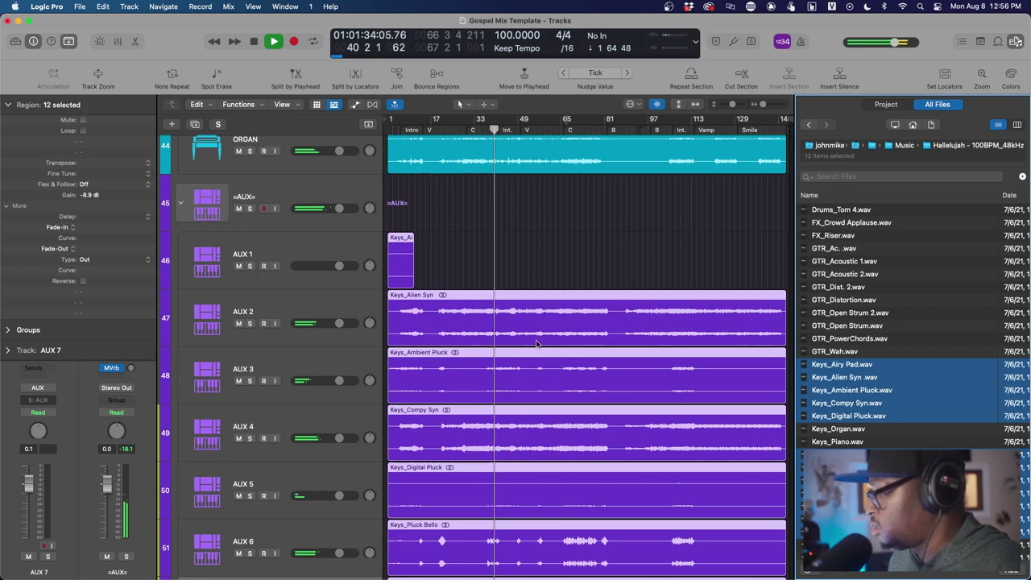
pyautogui.scroll(5, 574, 344)
pyautogui.scroll(-10, 574, 345)
pyautogui.scroll(10, 574, 345)
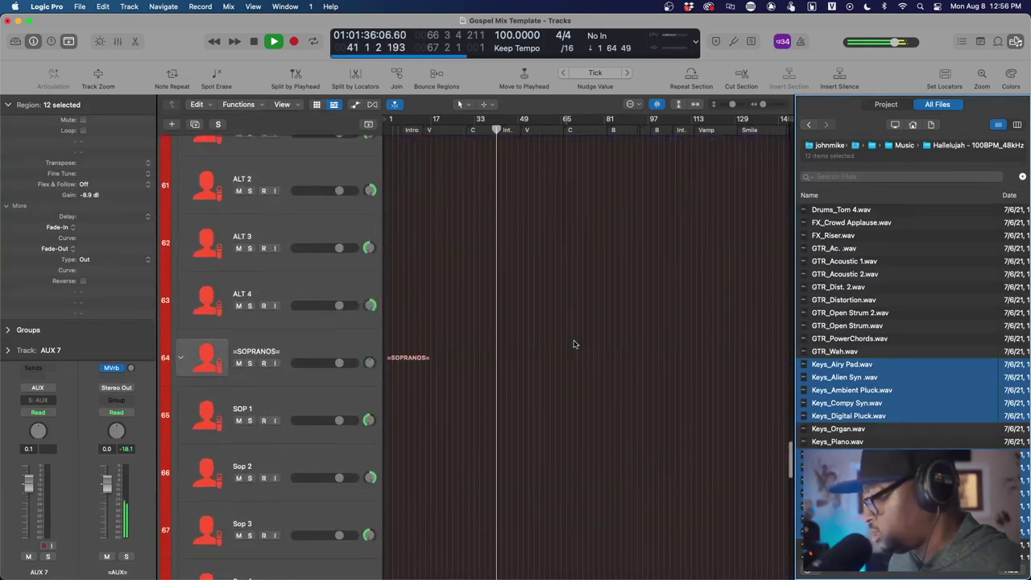
pyautogui.scroll(-8, 575, 344)
pyautogui.scroll(-1, 574, 343)
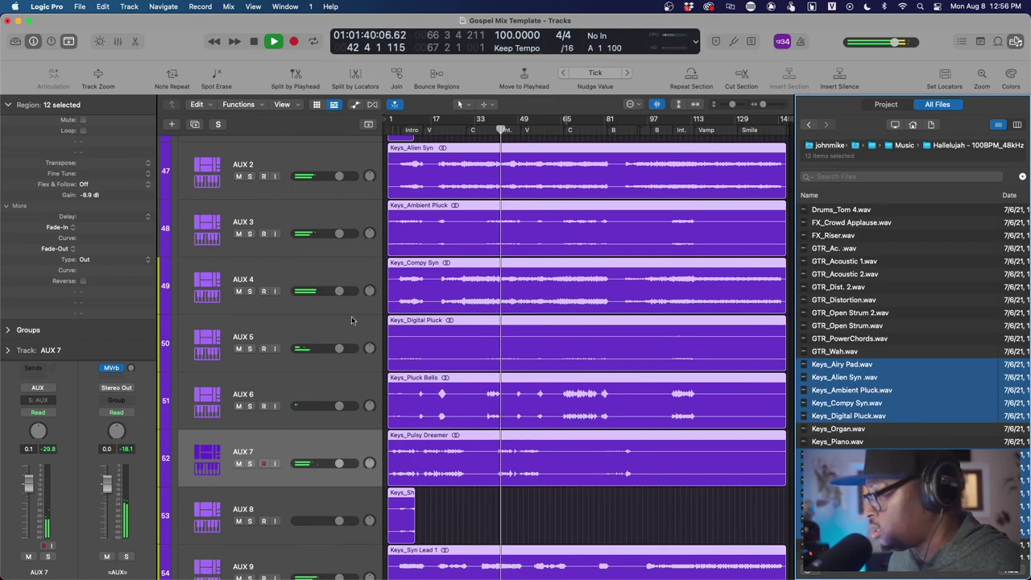
pyautogui.scroll(10, 302, 311)
pyautogui.moveTo(107, 195); pyautogui.dragTo(98, 142)
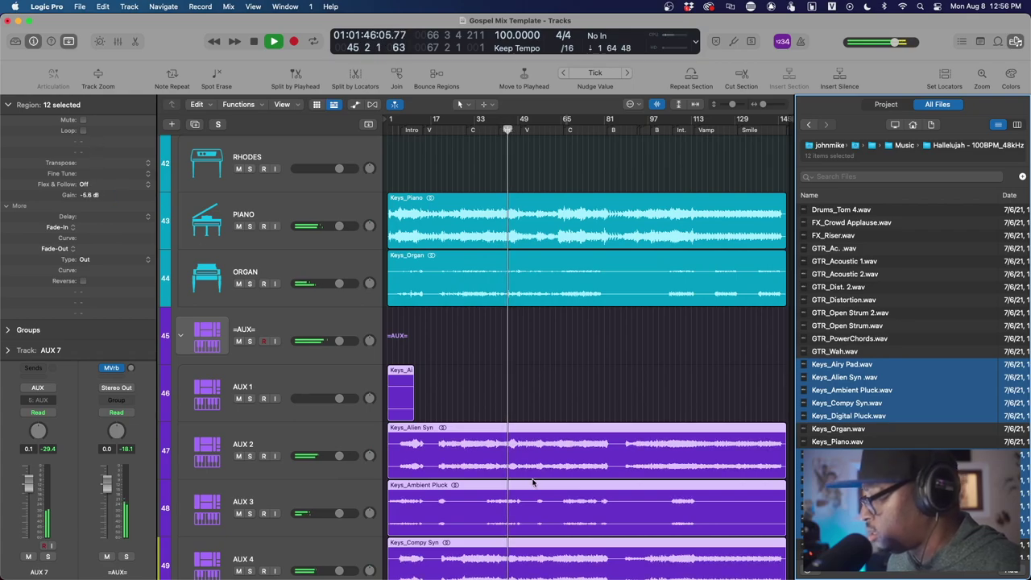
# Examine the level meters of the AUX tracks as the song plays, and stop playback.
pyautogui.scroll(-3, 531, 482)
pyautogui.scroll(-5, 531, 481)
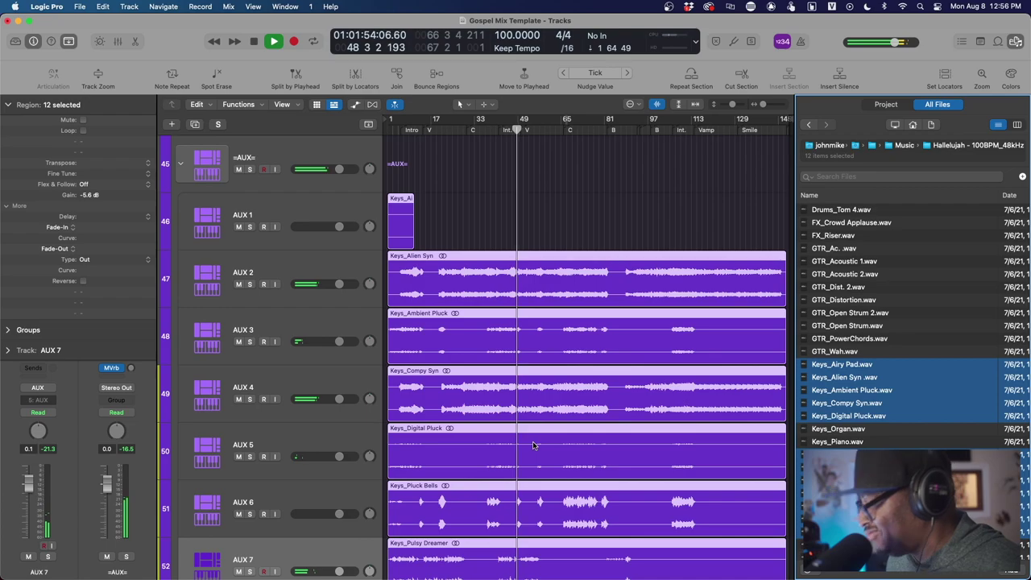
pyautogui.scroll(-3, 534, 446)
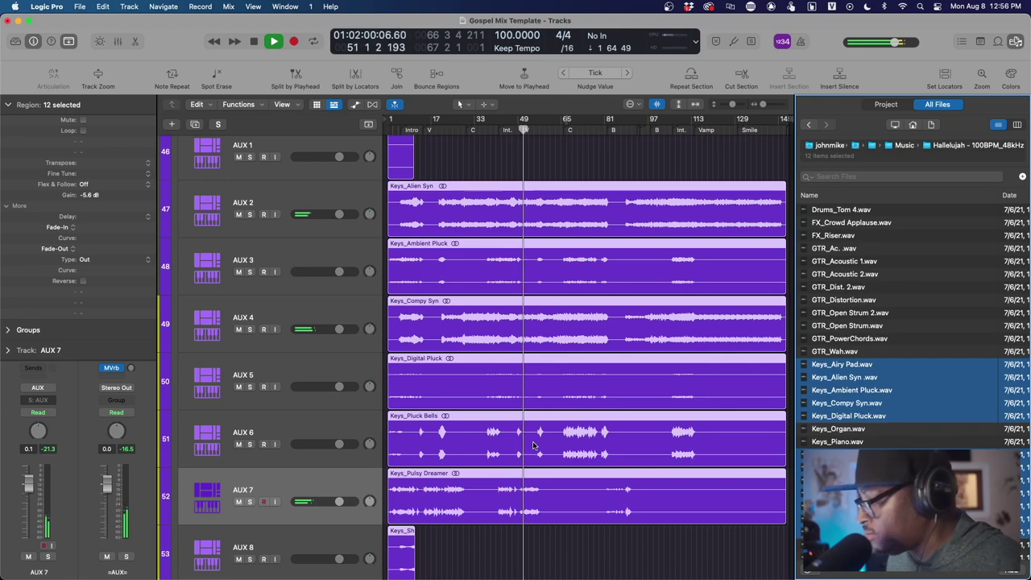
pyautogui.press('space')
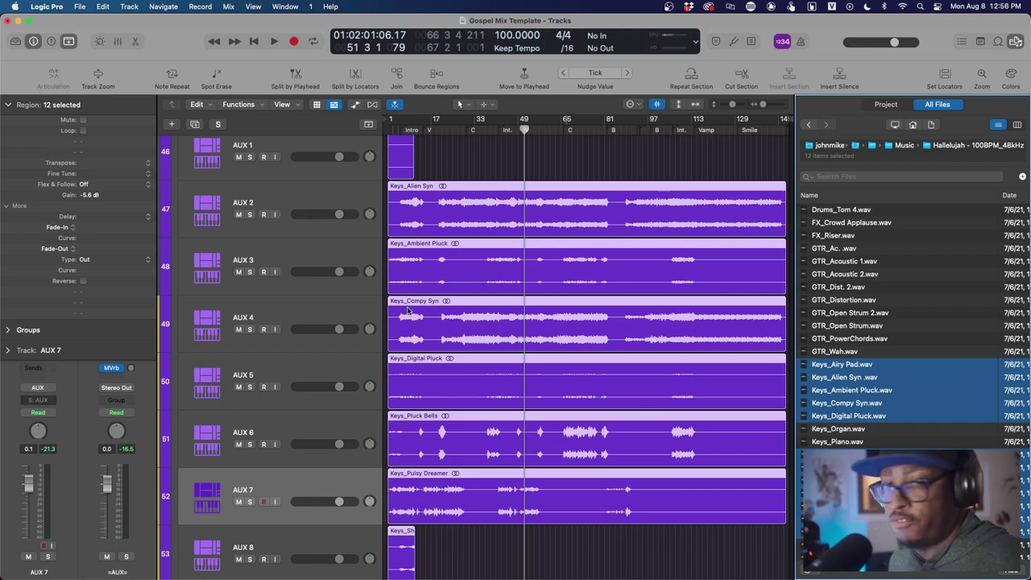
# Play the song, select the =MASTER= track, and collapse the region inspector to expose the master's plug-in inserts.
pyautogui.scroll(-20, 292, 362)
pyautogui.press('space')
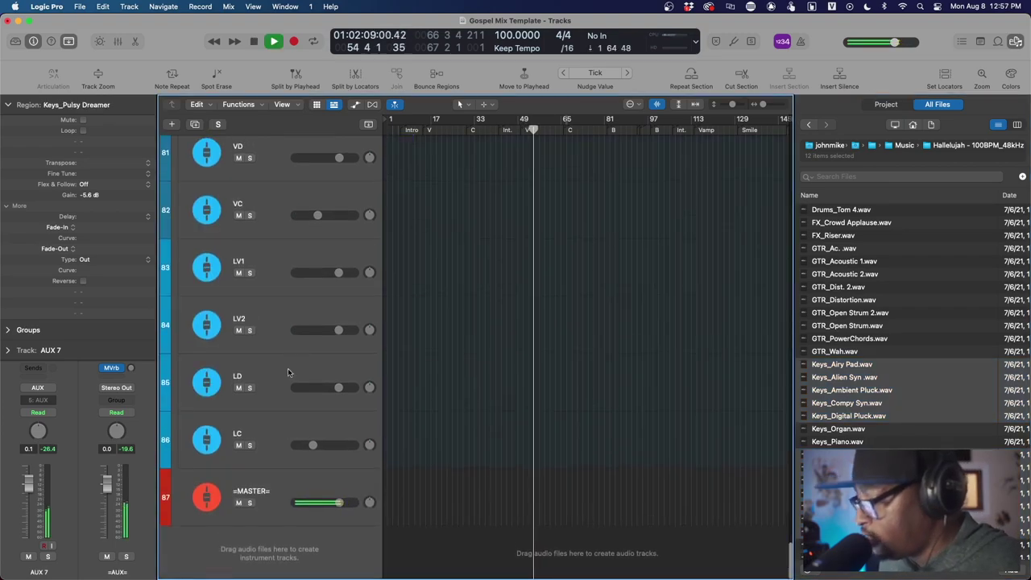
pyautogui.click(289, 497)
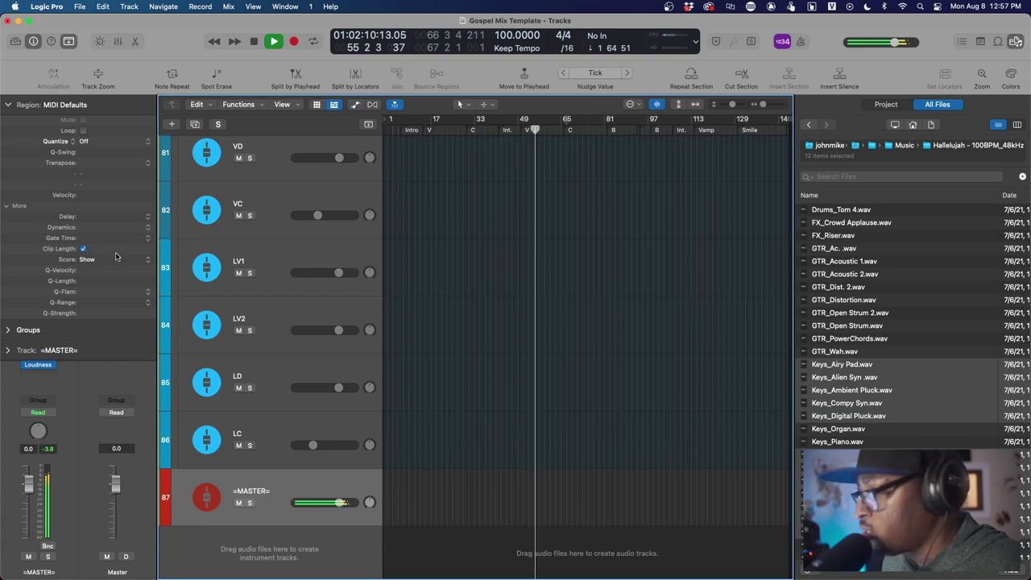
pyautogui.click(9, 105)
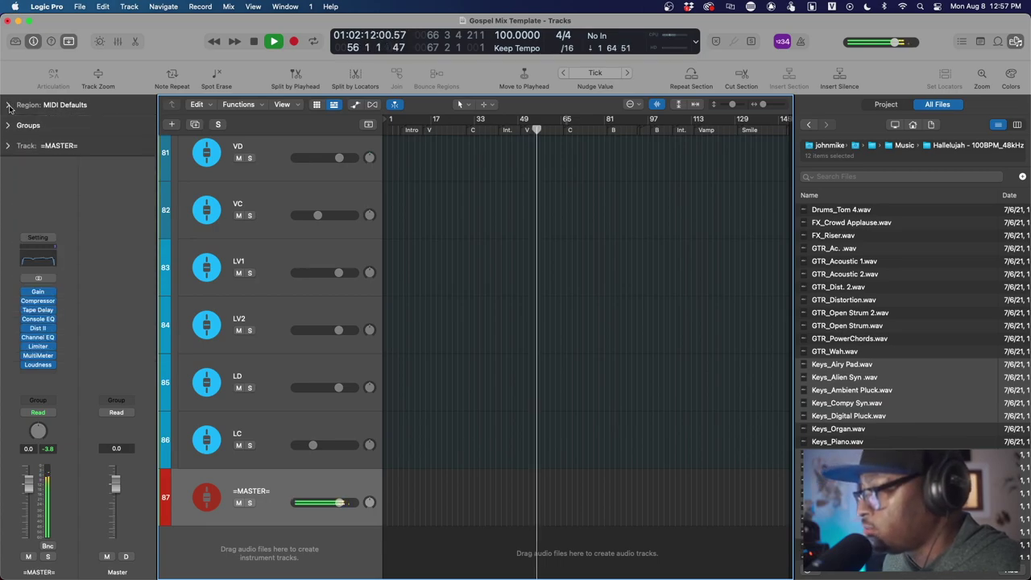
# Open the master's Gain and Compressor plug-ins, check the compressor's metering during playback, and stop the song.
pyautogui.click(37, 292)
pyautogui.click(37, 301)
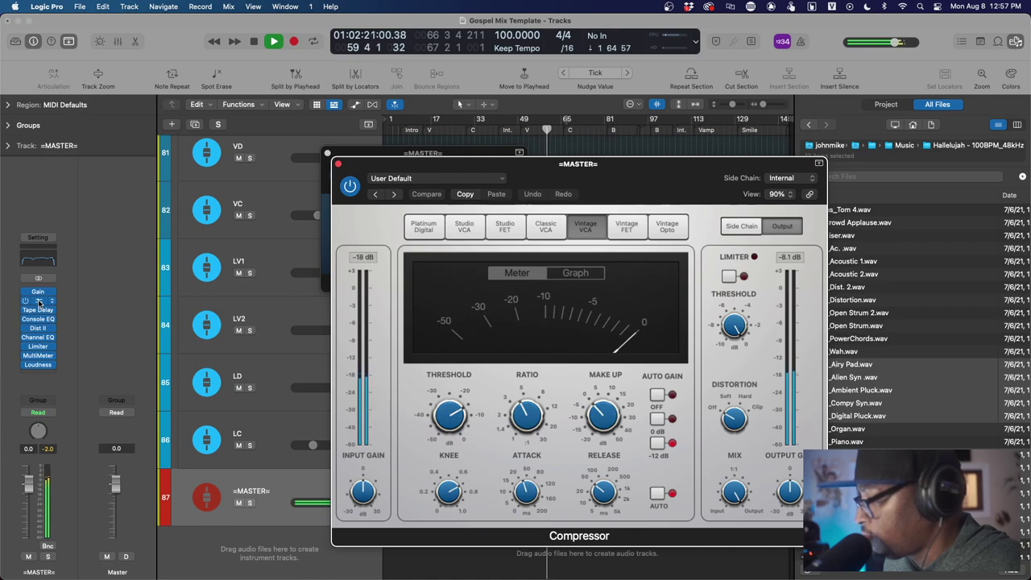
pyautogui.press('space')
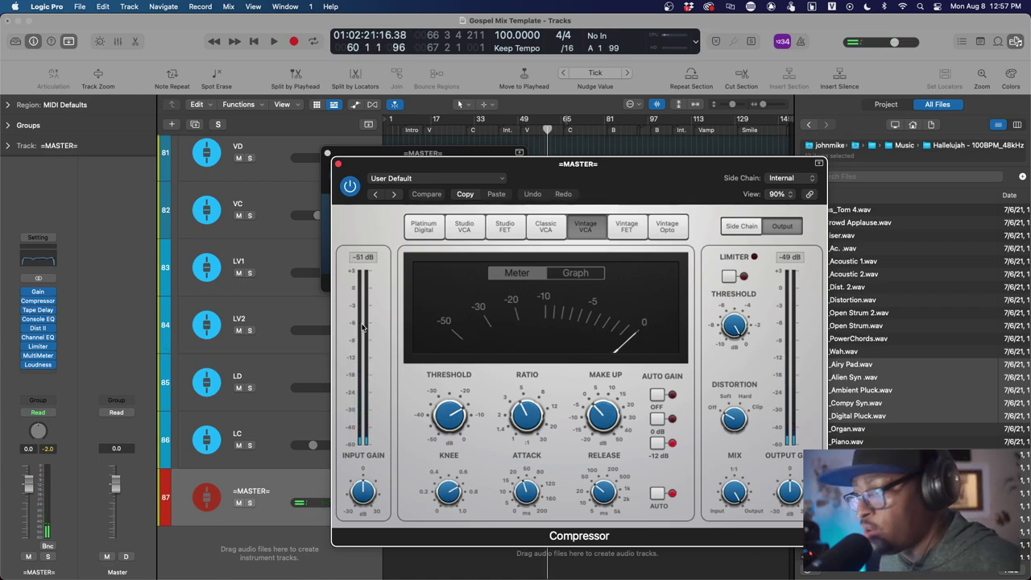
# Bring the master's Gain plug-in window to the front and move it clear of the Compressor window.
pyautogui.click(40, 293)
pyautogui.click(40, 293)
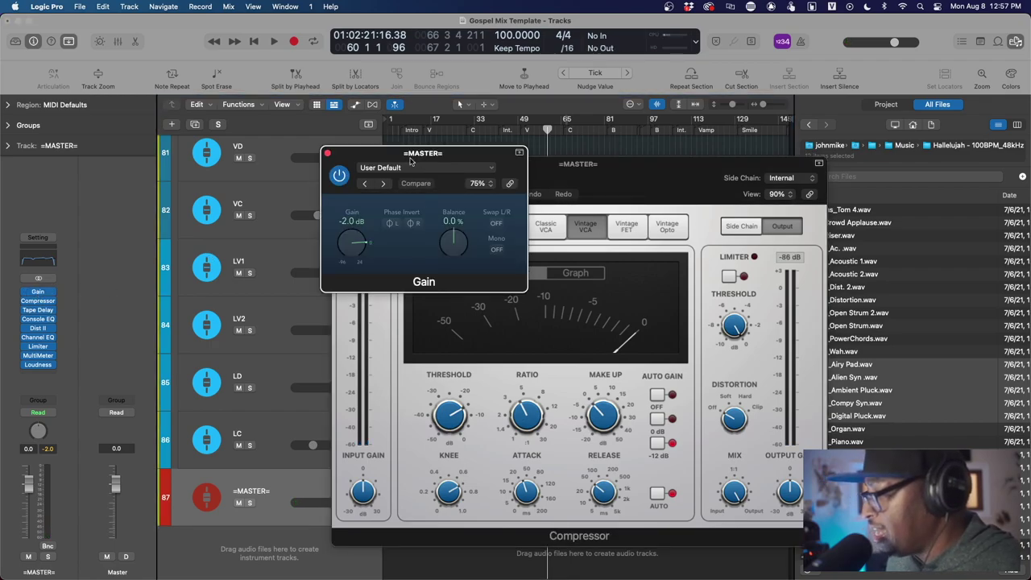
pyautogui.moveTo(376, 157); pyautogui.dragTo(171, 148)
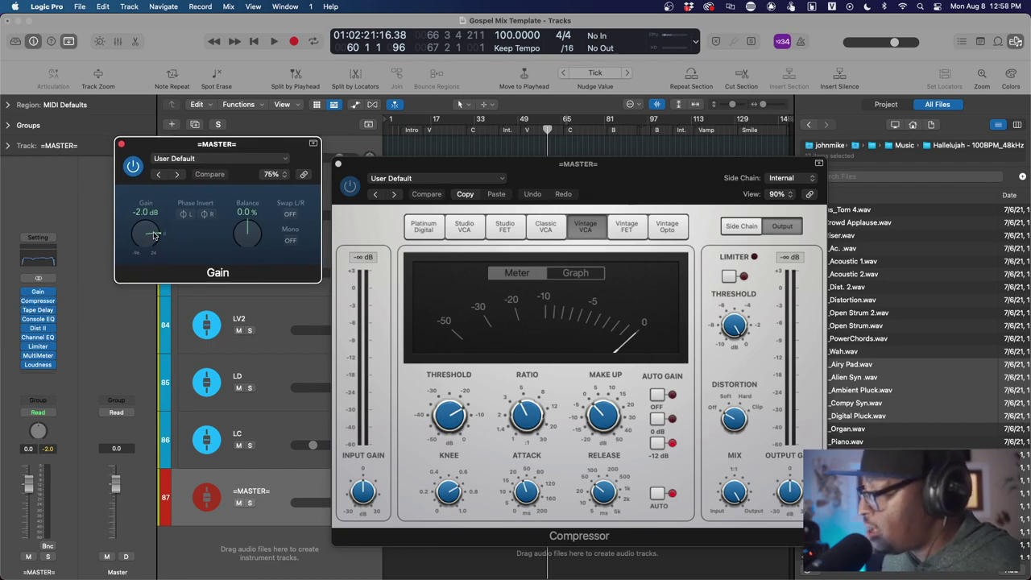
# Raise the master's Gain plug-in to +1.4 dB while the song plays, and close the Gain and Compressor windows.
pyautogui.moveTo(153, 235); pyautogui.dragTo(154, 233)
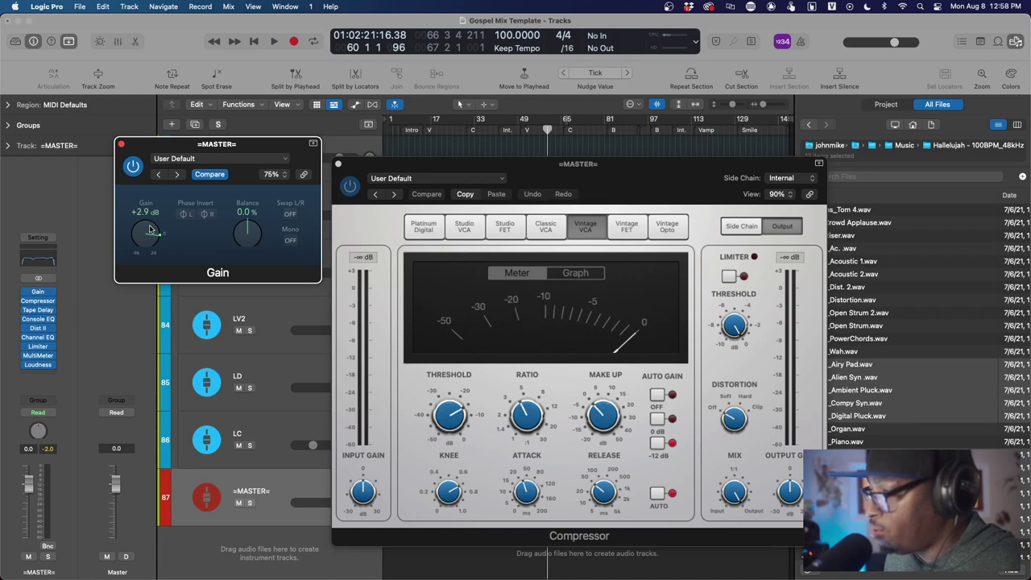
pyautogui.press('space')
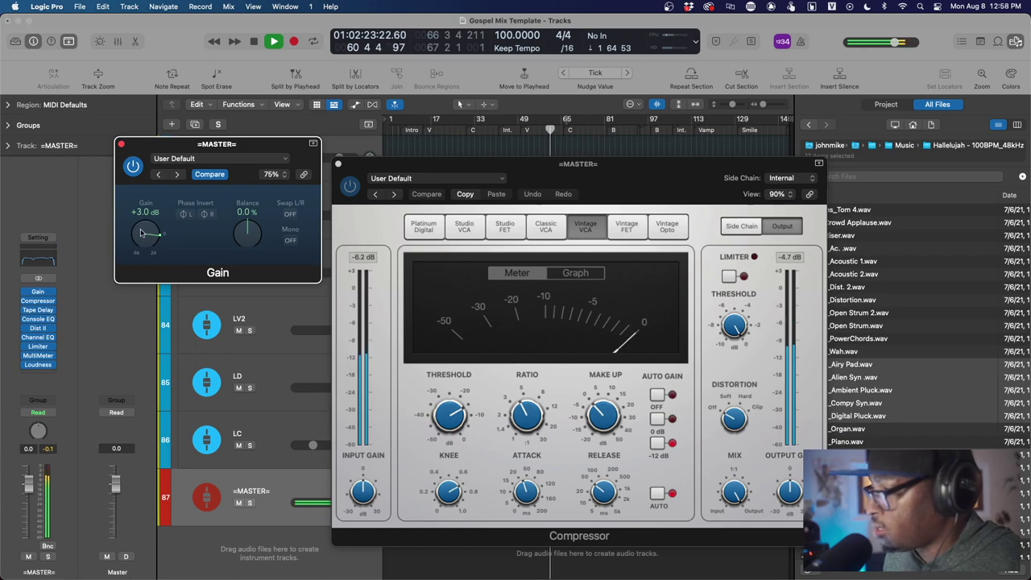
pyautogui.moveTo(147, 230); pyautogui.dragTo(140, 235)
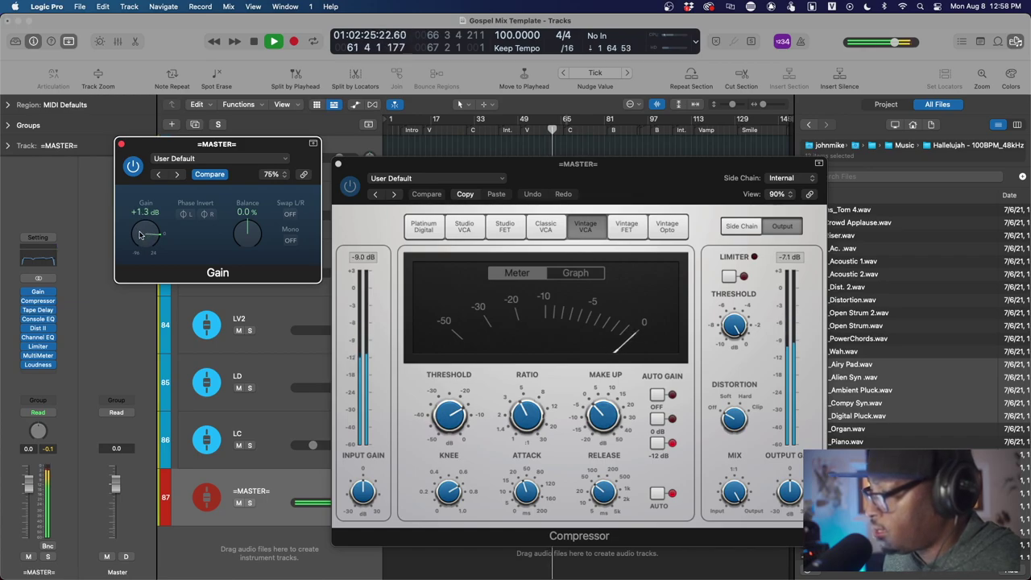
pyautogui.moveTo(139, 234); pyautogui.dragTo(140, 233)
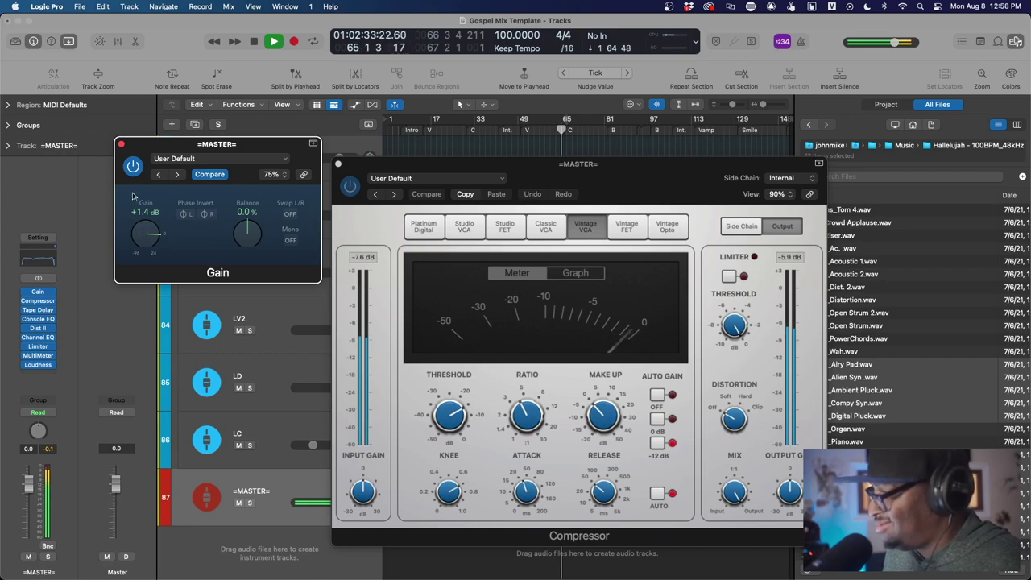
pyautogui.click(121, 145)
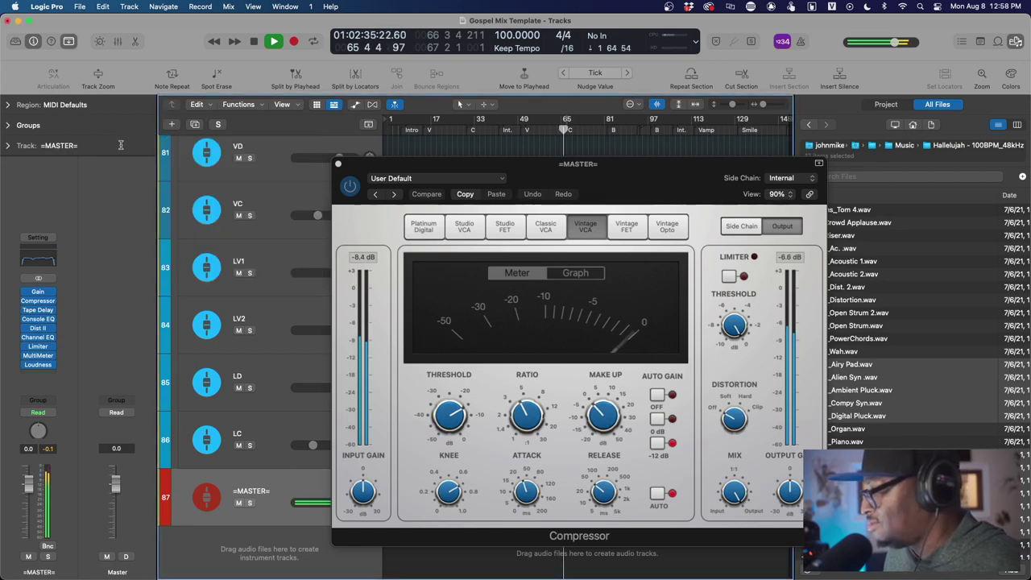
pyautogui.click(339, 167)
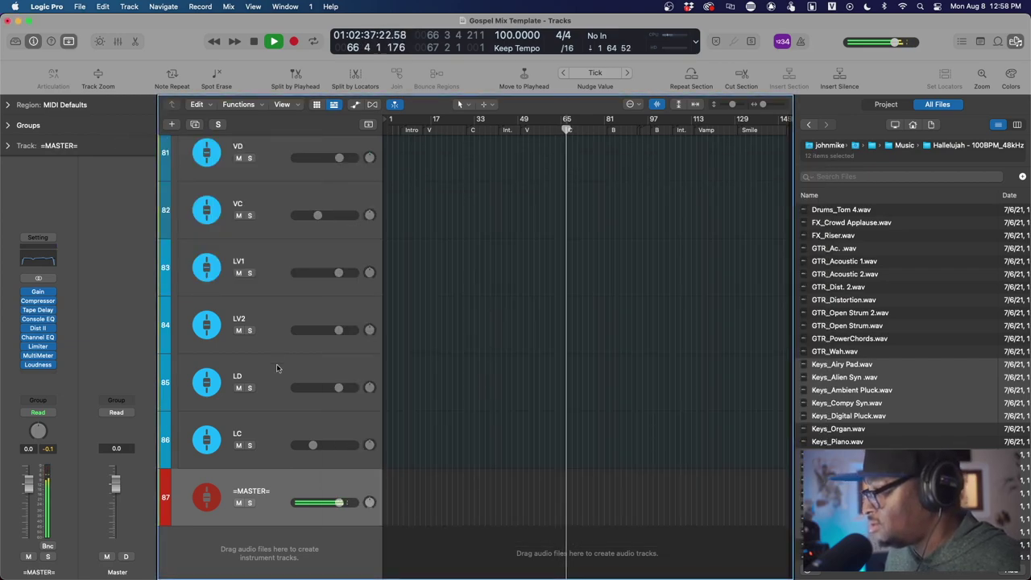
# Go through the tracks to the empty background-vocal and lead tracks, and open the 3.Mix folder in the file browser.
pyautogui.scroll(20, 276, 363)
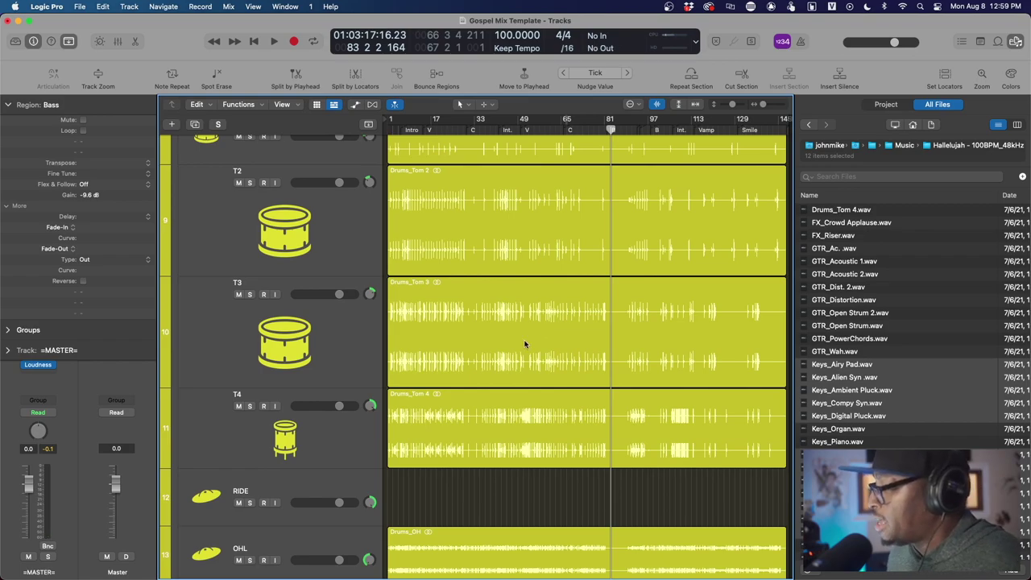
pyautogui.scroll(-20, 554, 389)
pyautogui.scroll(-20, 554, 393)
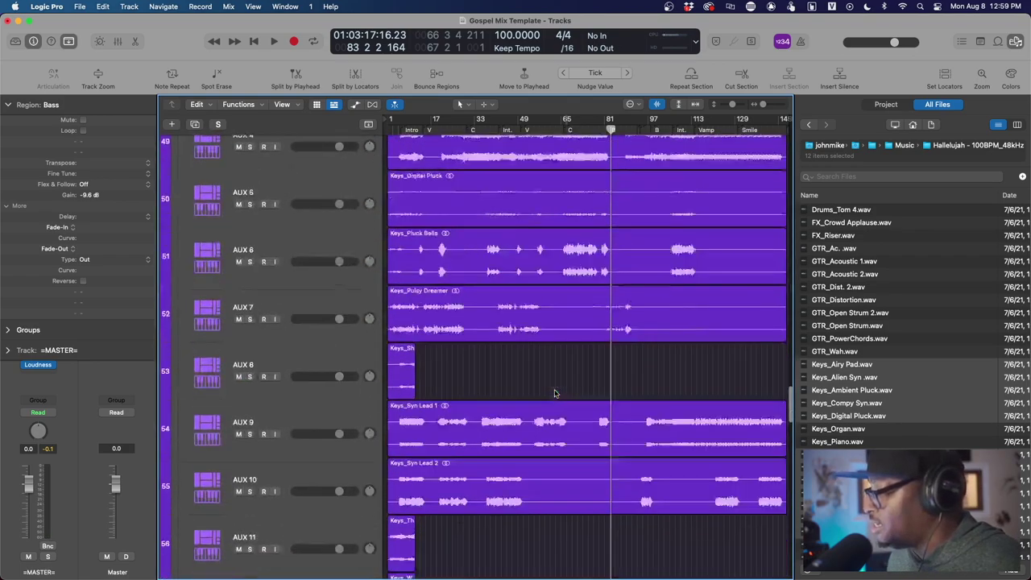
pyautogui.scroll(10, 554, 393)
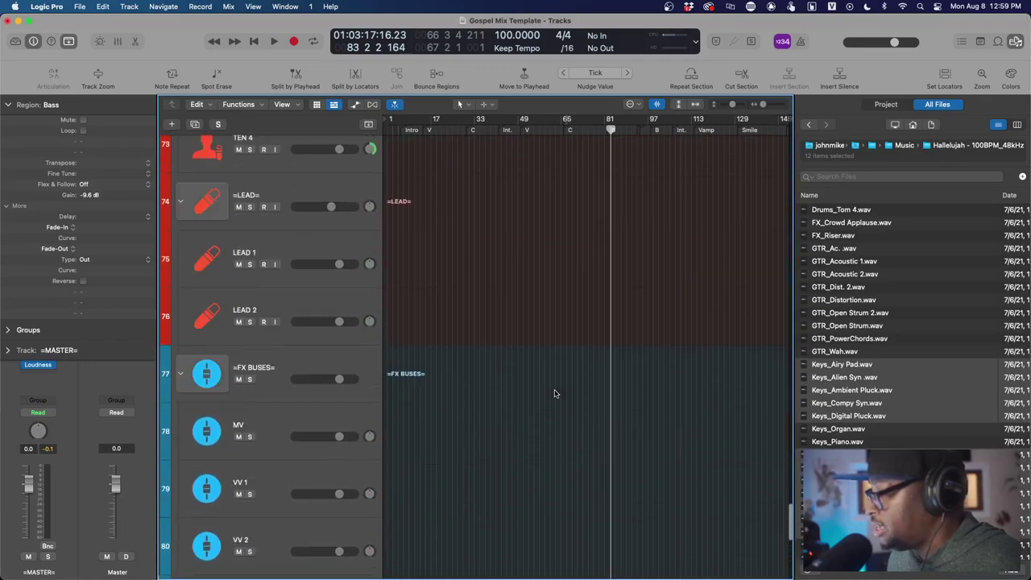
pyautogui.scroll(1, 554, 393)
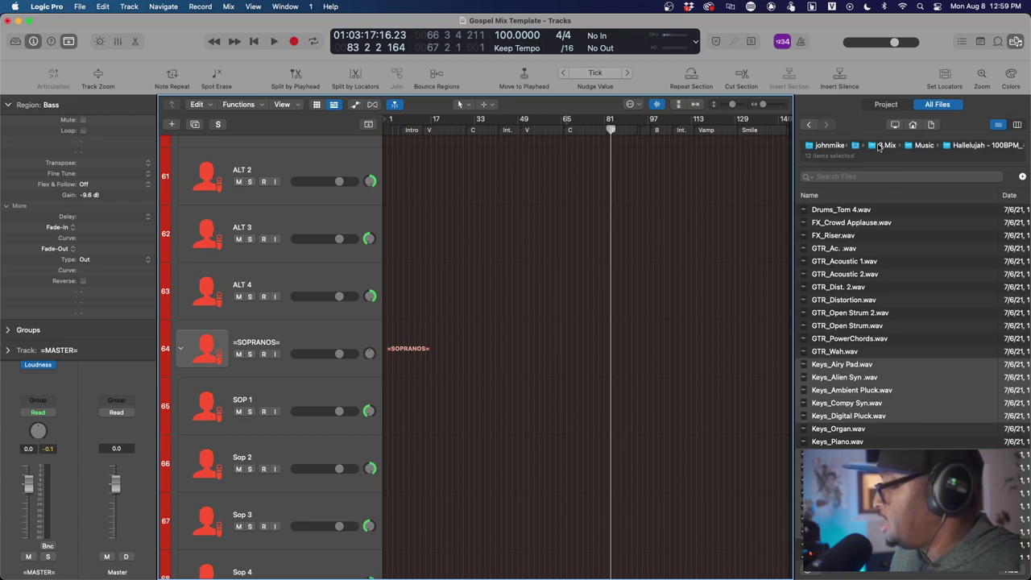
pyautogui.click(883, 147)
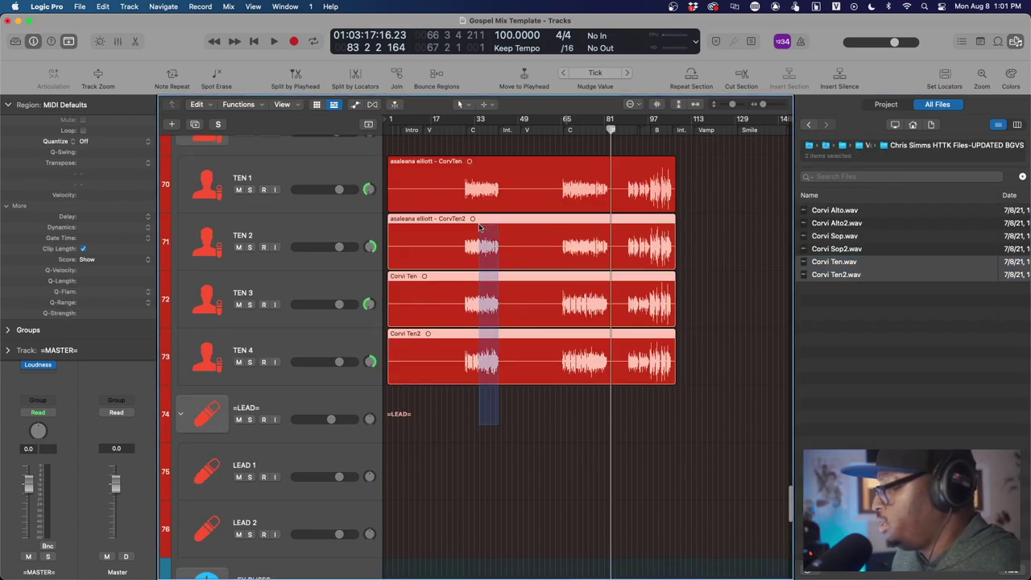
# Select all twelve alto, soprano and tenor regions and lower their region gain to -21.9 dB.
pyautogui.scroll(2, 481, 121)
pyautogui.moveTo(482, 121); pyautogui.dragTo(426, 207)
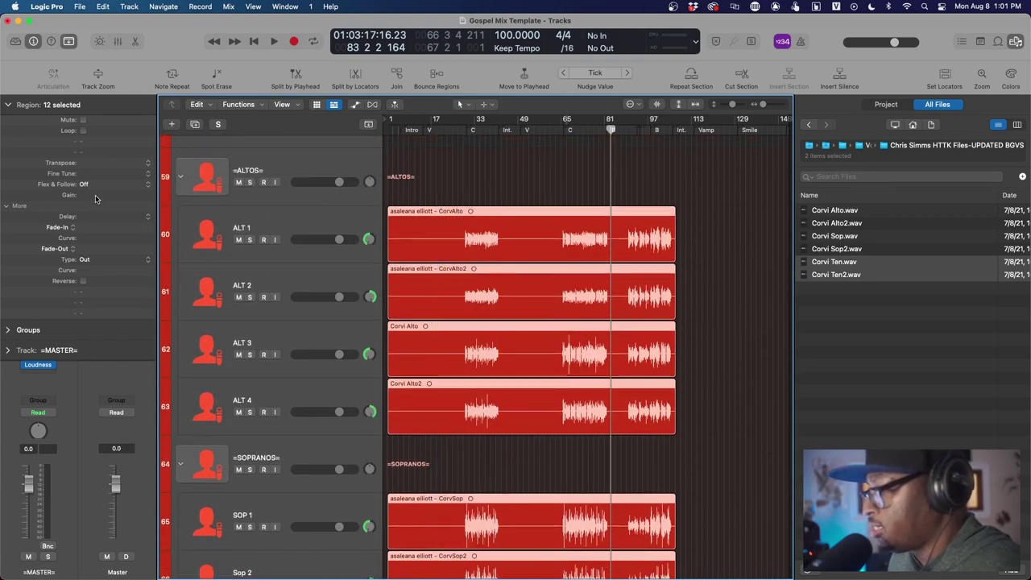
pyautogui.moveTo(95, 199); pyautogui.dragTo(66, 299)
pyautogui.press('space')
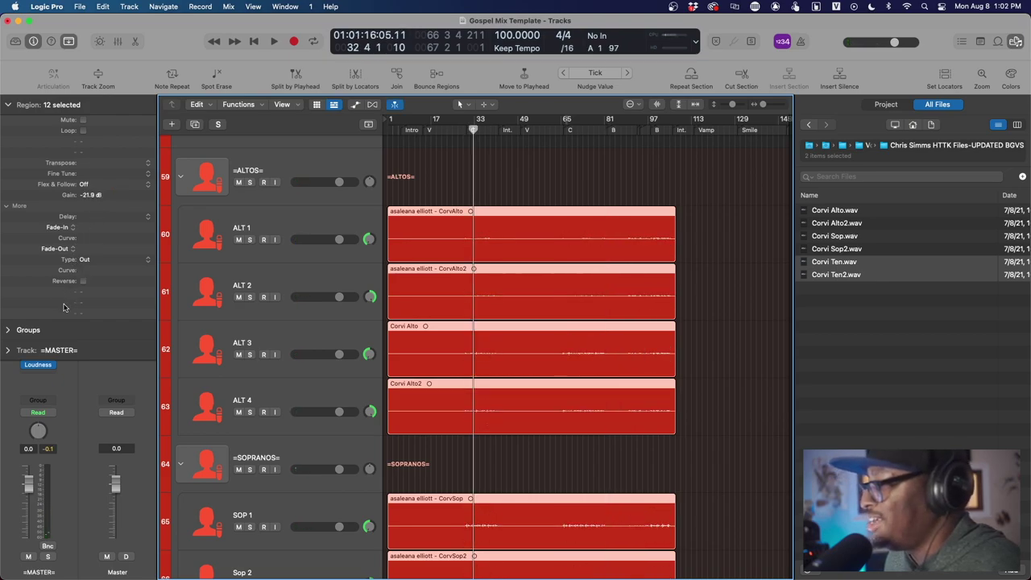
# Lower the selected background-vocal regions' gain to -23.2 dB during playback, compare the levels with the AUX tracks, and stop the song.
pyautogui.press('space')
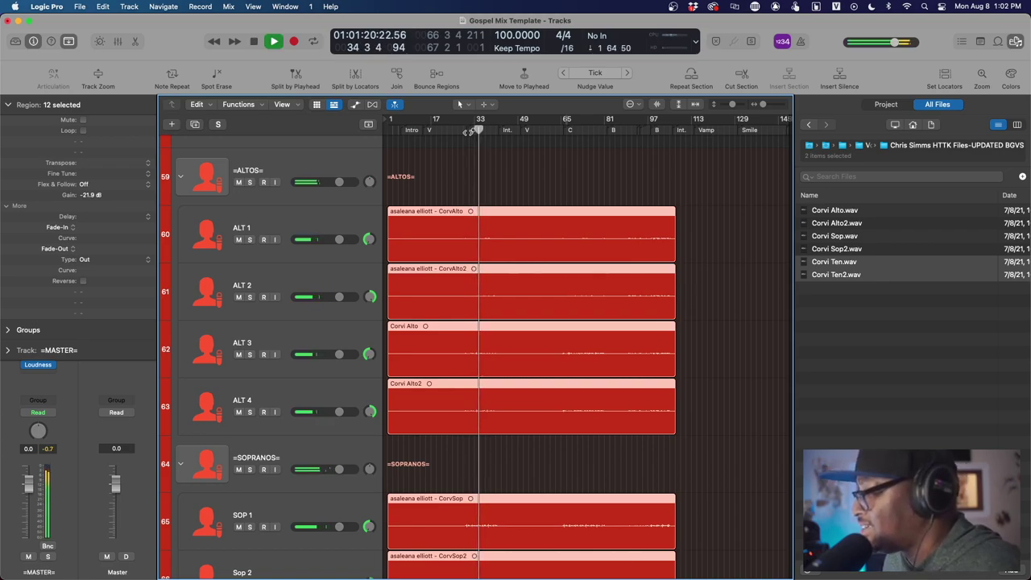
pyautogui.moveTo(86, 195); pyautogui.dragTo(81, 221)
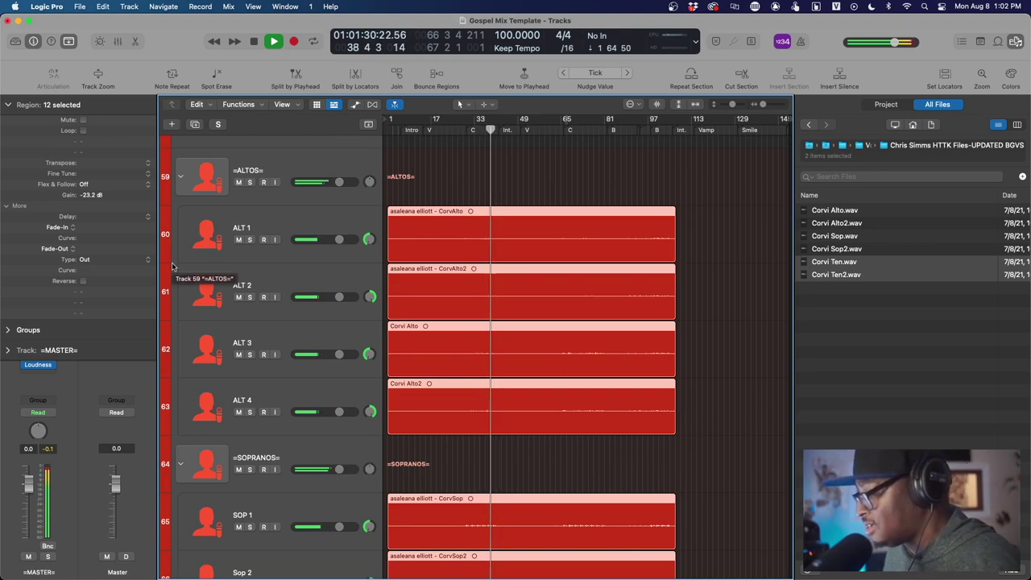
pyautogui.scroll(5, 504, 403)
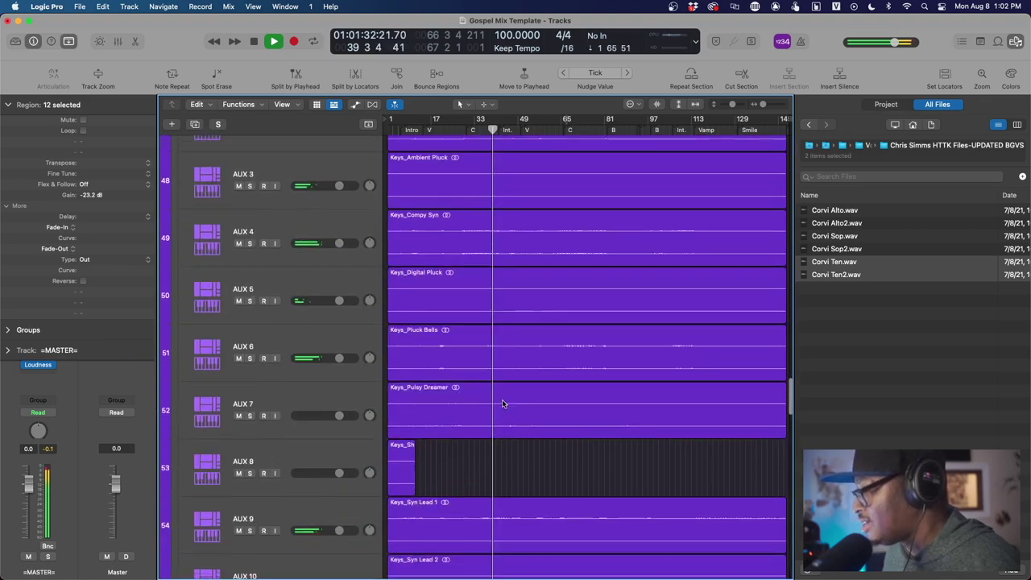
pyautogui.scroll(-20, 504, 402)
pyautogui.press('space')
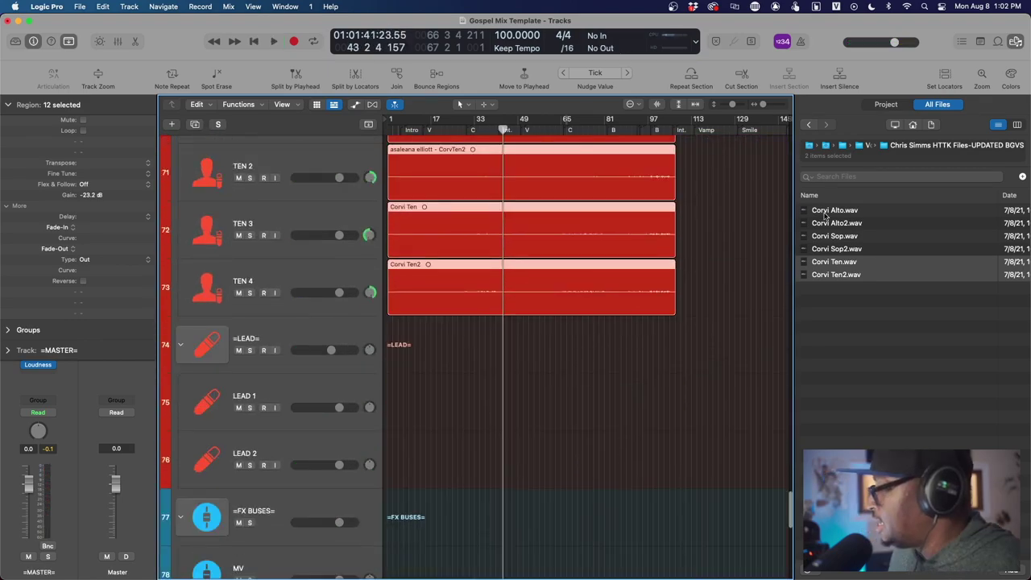
# Place the HTTK 9.7 LEAD VOCALS TAKE 3 file at the start of the LEAD 1 track and lower its region gain to -20.0 dB.
pyautogui.click(876, 146)
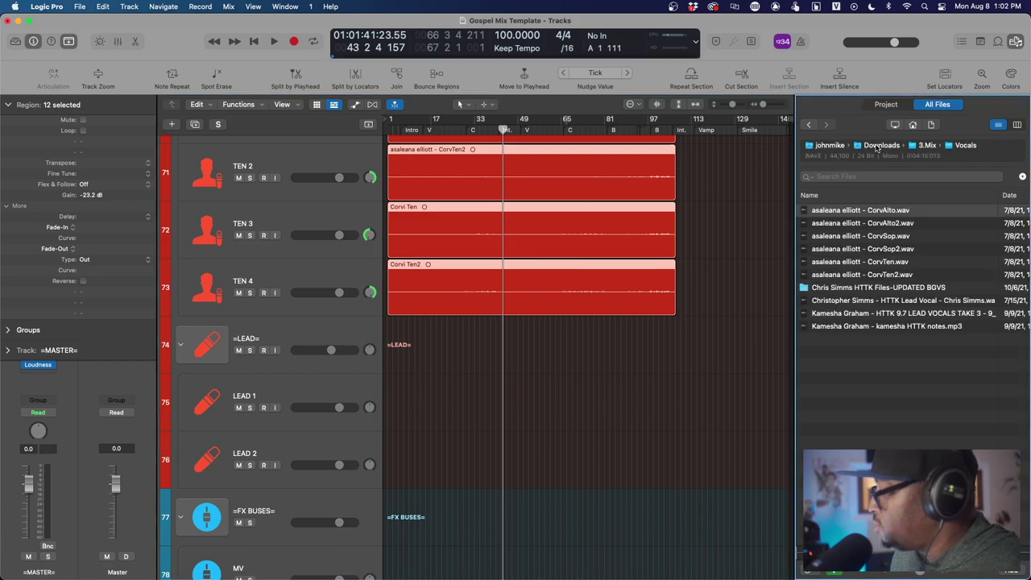
pyautogui.moveTo(878, 312); pyautogui.dragTo(394, 403)
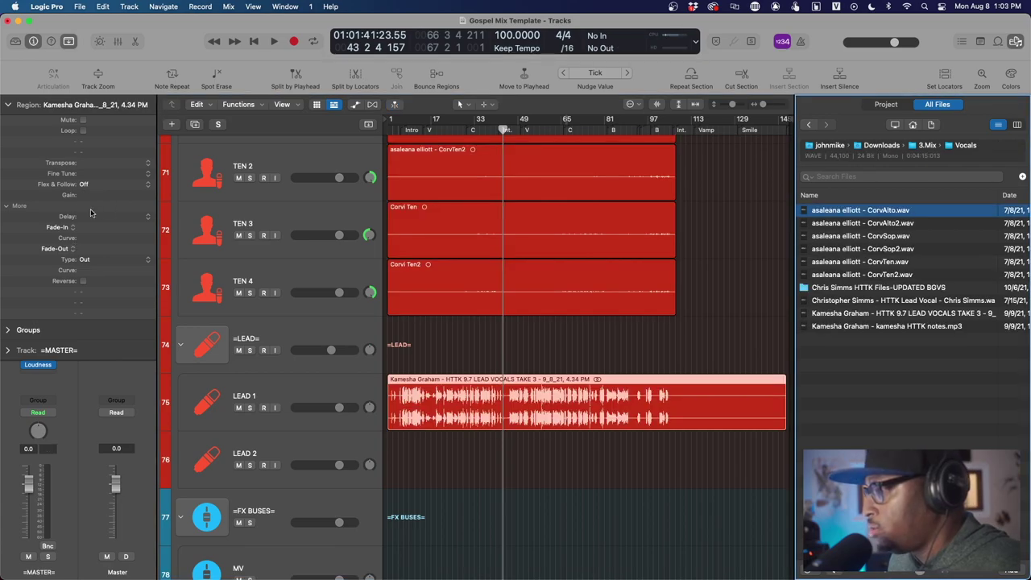
pyautogui.moveTo(91, 196); pyautogui.dragTo(86, 323)
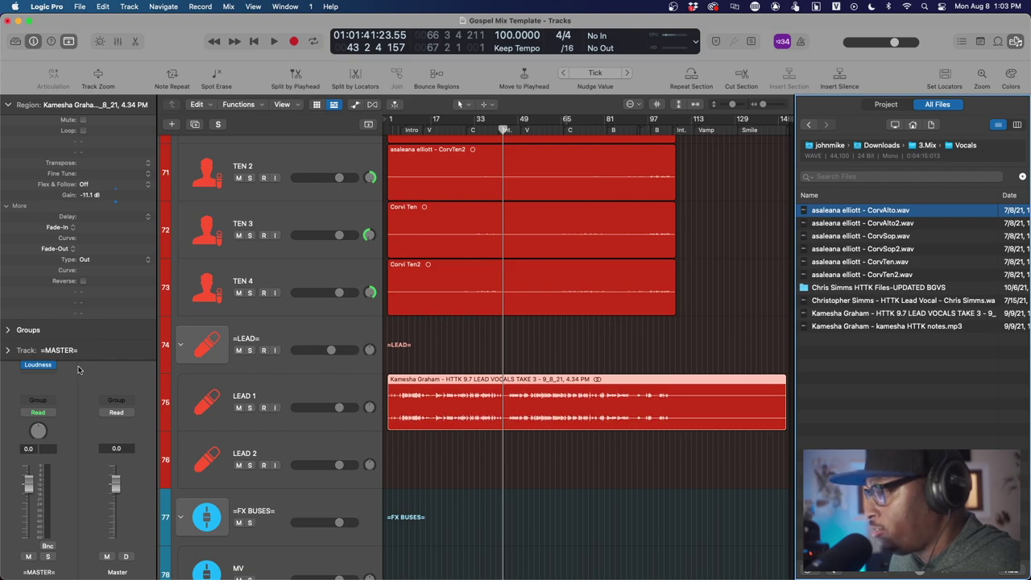
pyautogui.moveTo(68, 415); pyautogui.dragTo(60, 532)
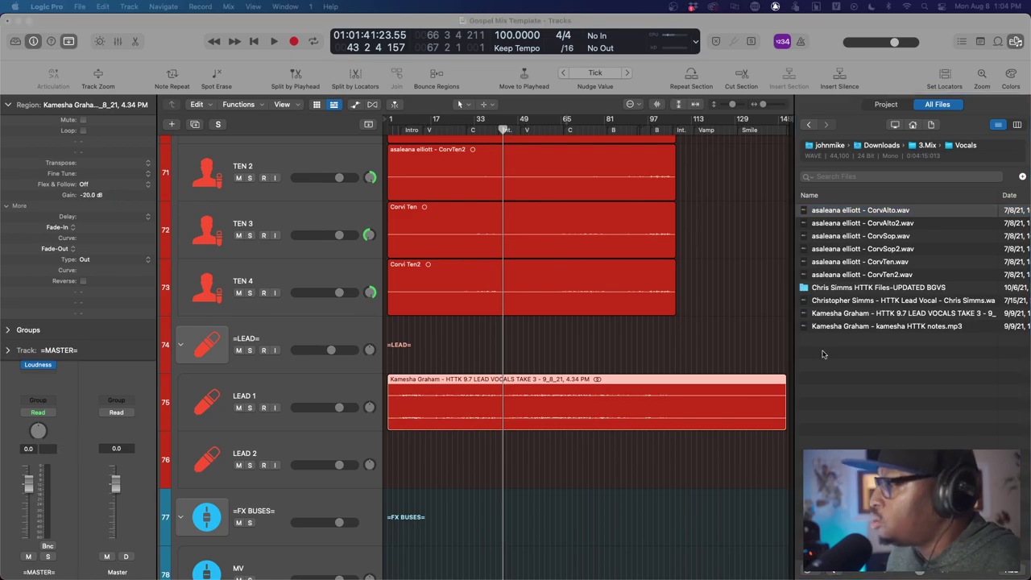
# Play the song from the Intro, lower the lead vocal region's gain to -22.1 dB, and collapse the region inspector.
pyautogui.scroll(2, 539, 400)
pyautogui.scroll(-5, 499, 282)
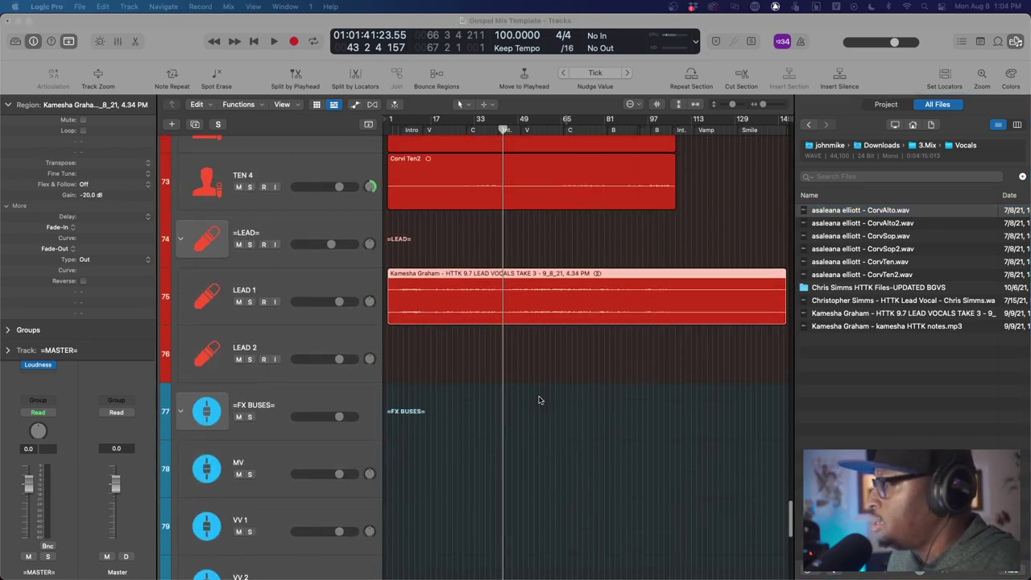
pyautogui.scroll(1, 463, 151)
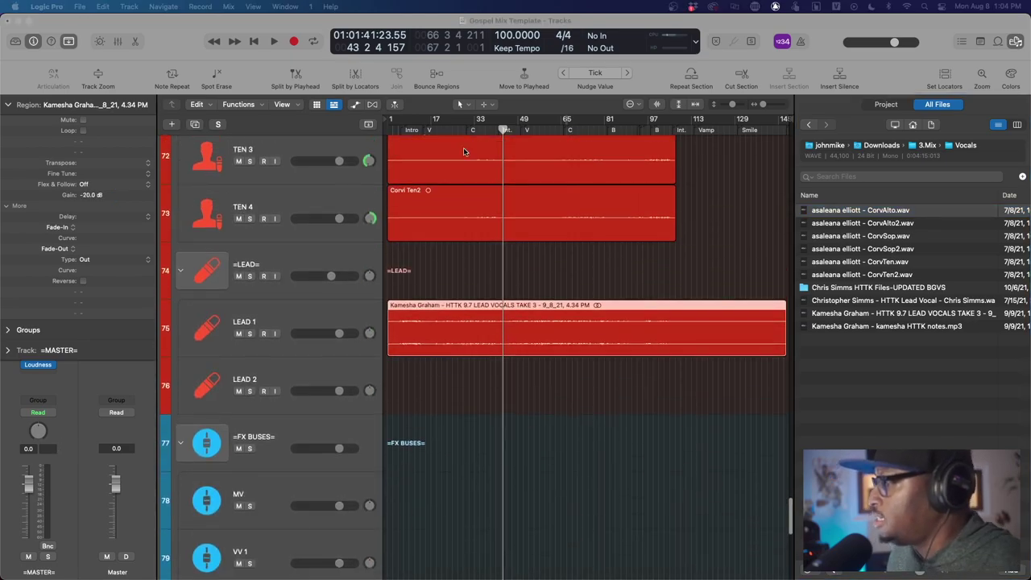
pyautogui.click(412, 129)
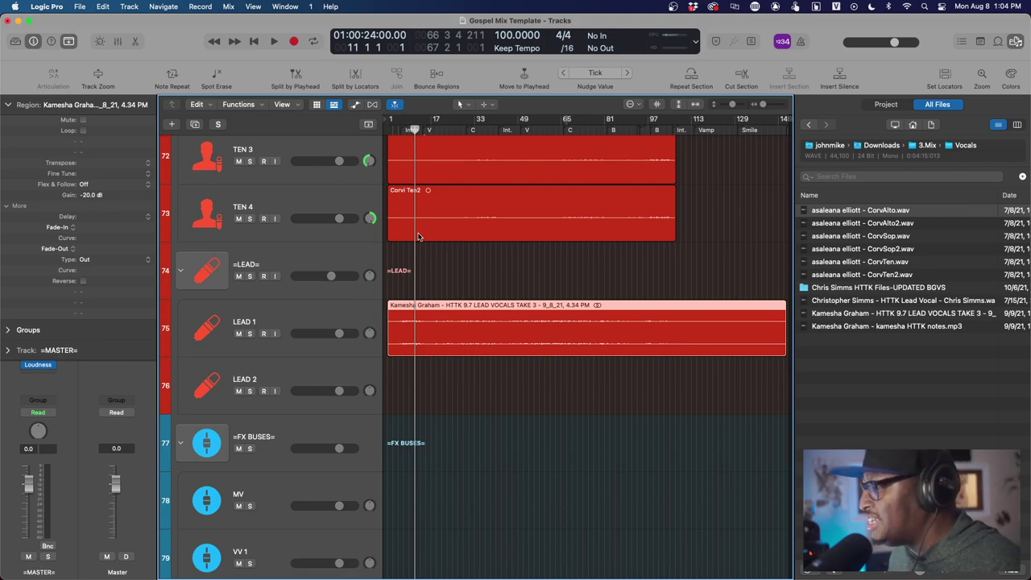
pyautogui.press('space')
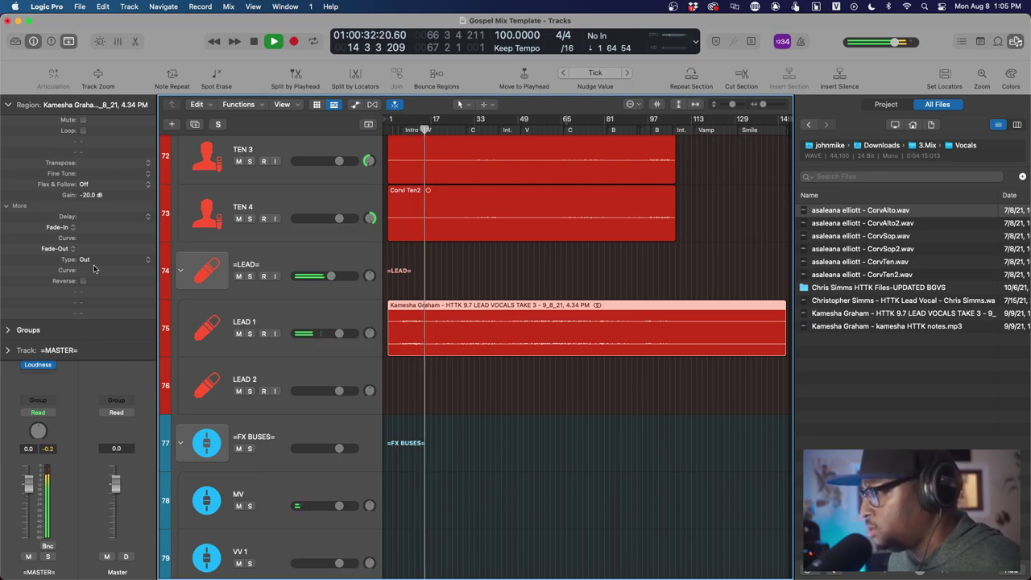
pyautogui.moveTo(87, 196); pyautogui.dragTo(80, 243)
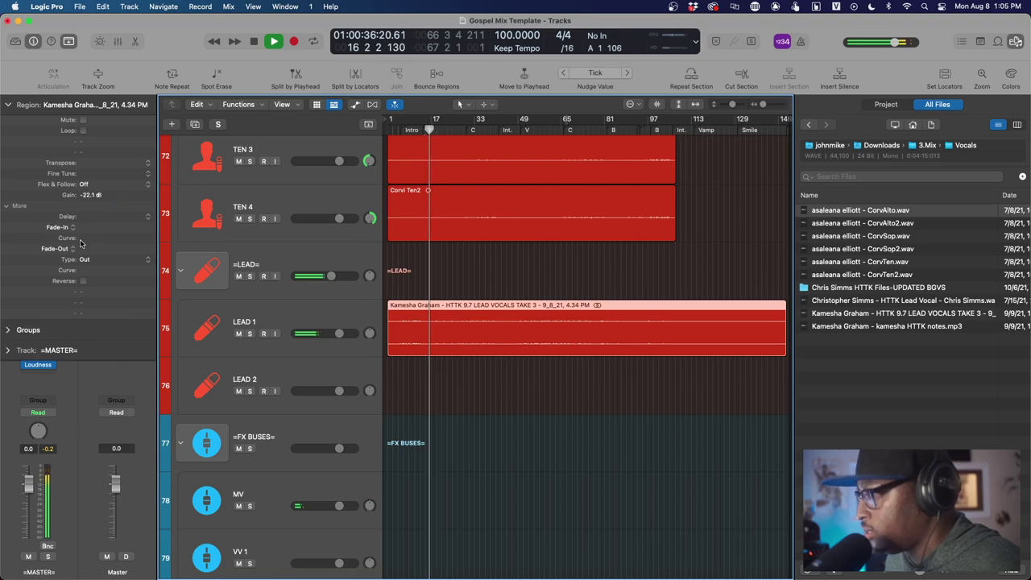
pyautogui.click(7, 105)
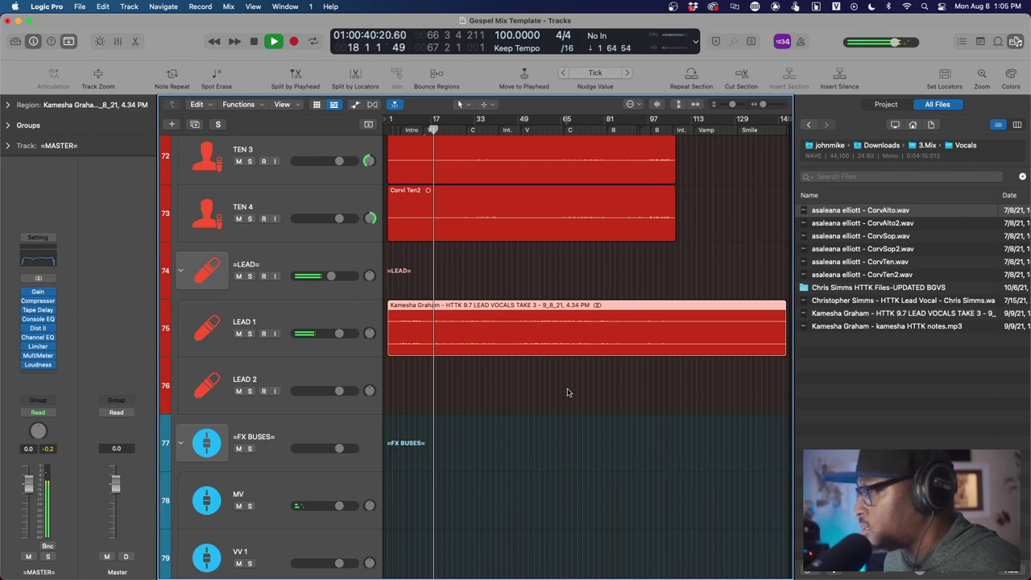
pyautogui.scroll(3, 567, 392)
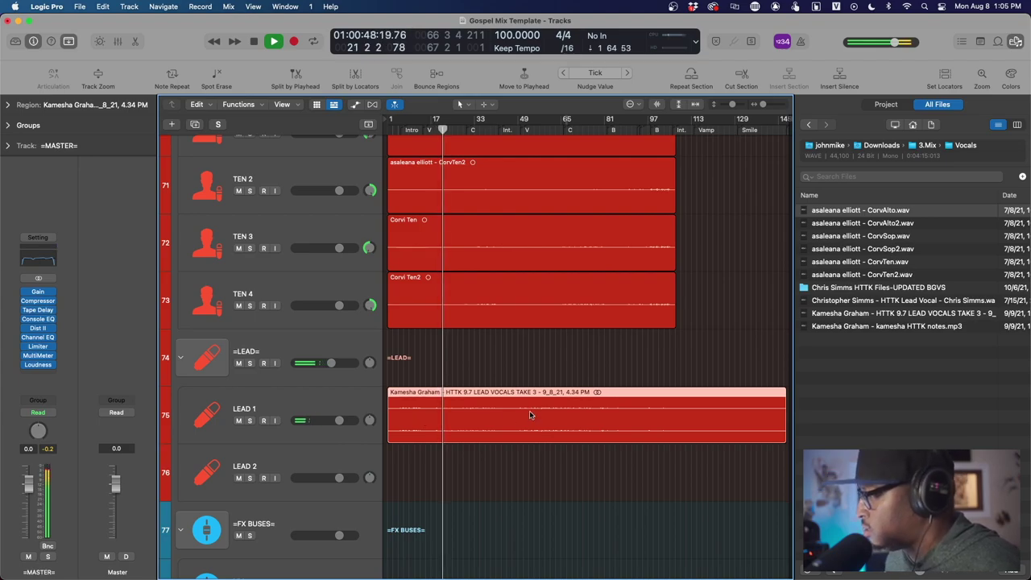
pyautogui.hotkey('ctrl', 'z')
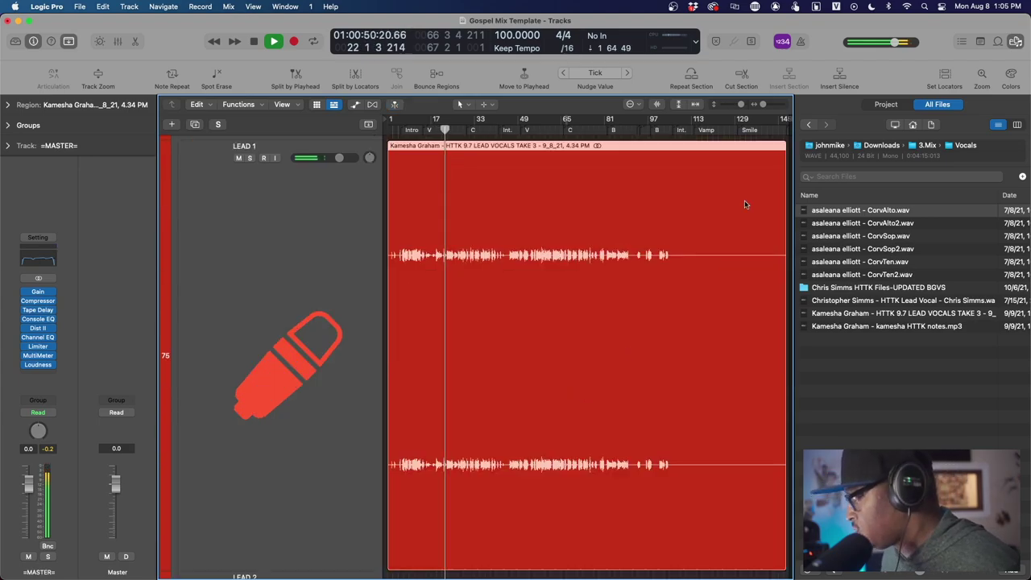
pyautogui.hotkey('ctrl', 'z')
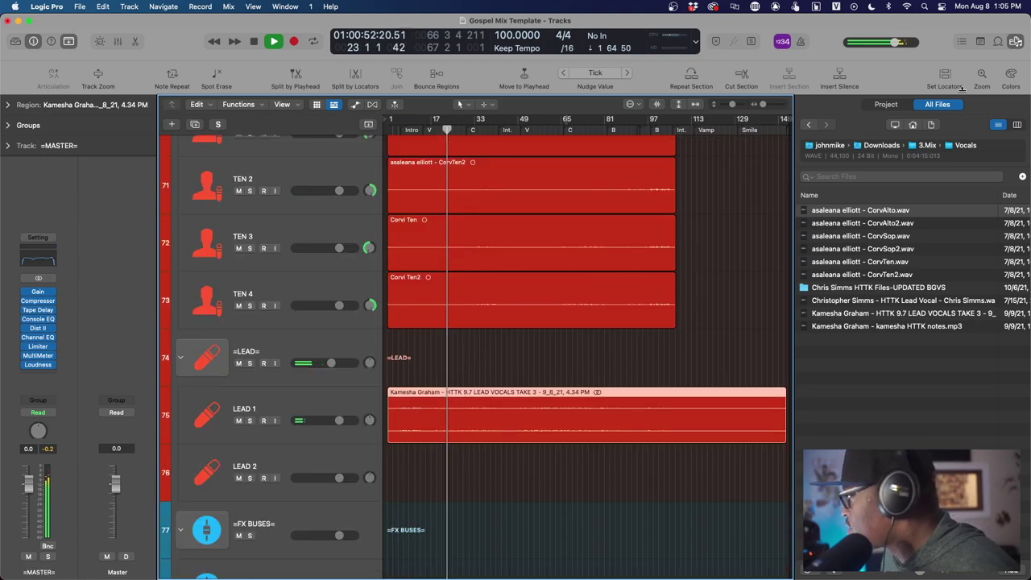
# Hide the file browser, deselect the lead vocal region, and shrink the track heights to survey the whole arrangement during playback.
pyautogui.click(1015, 42)
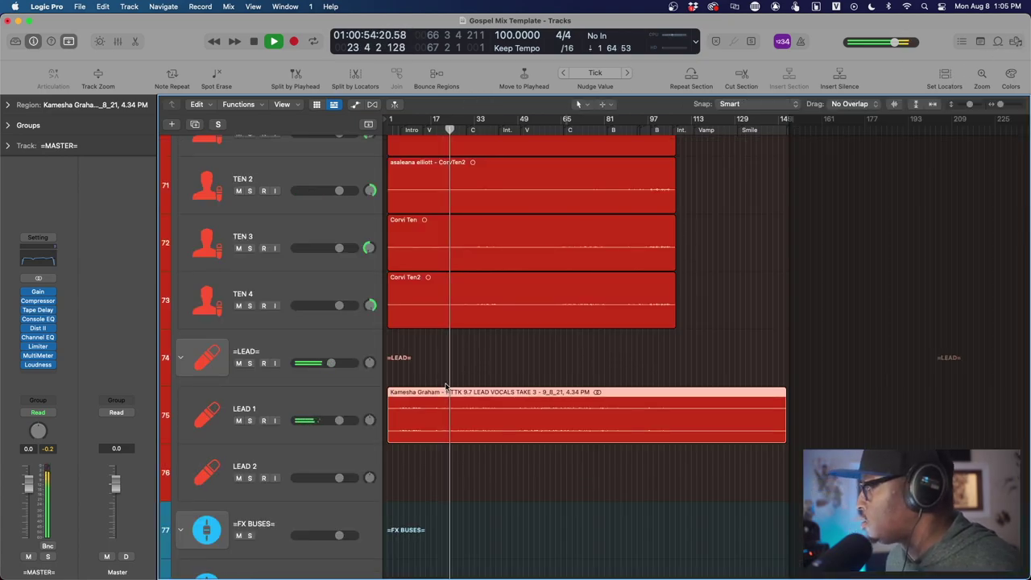
pyautogui.scroll(-5, 446, 387)
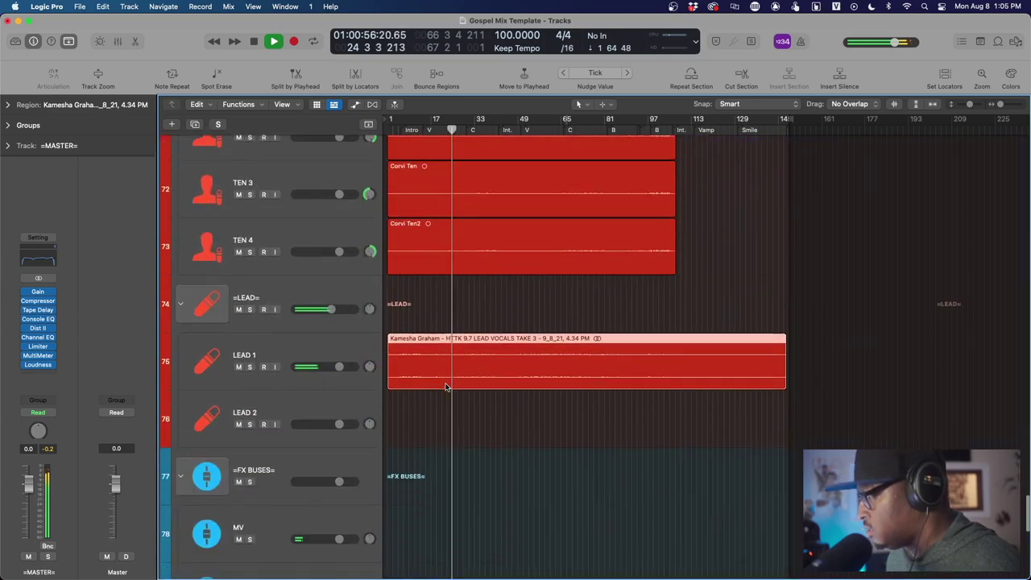
pyautogui.scroll(-1, 445, 386)
pyautogui.click(431, 395)
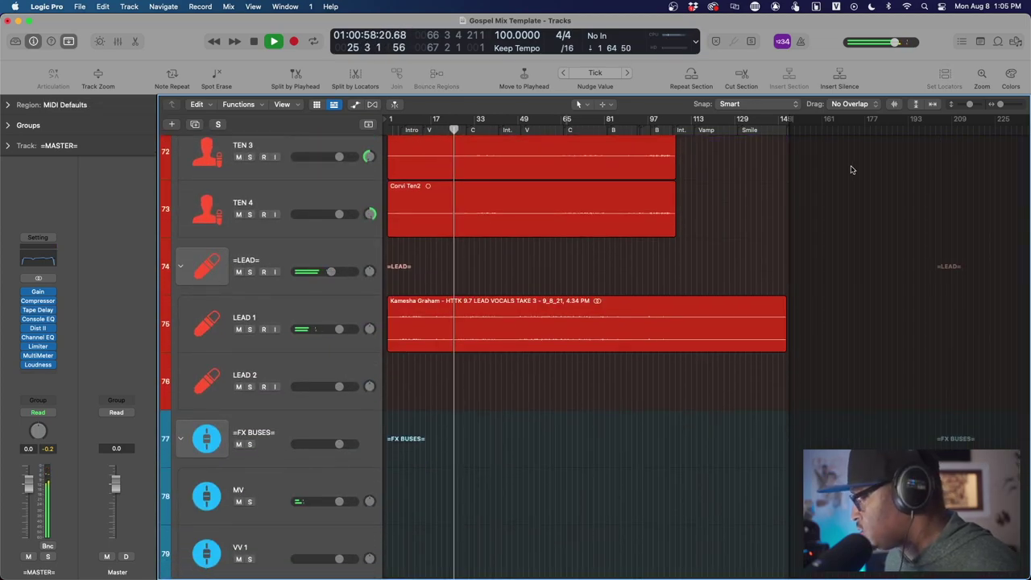
pyautogui.moveTo(967, 106); pyautogui.dragTo(948, 108)
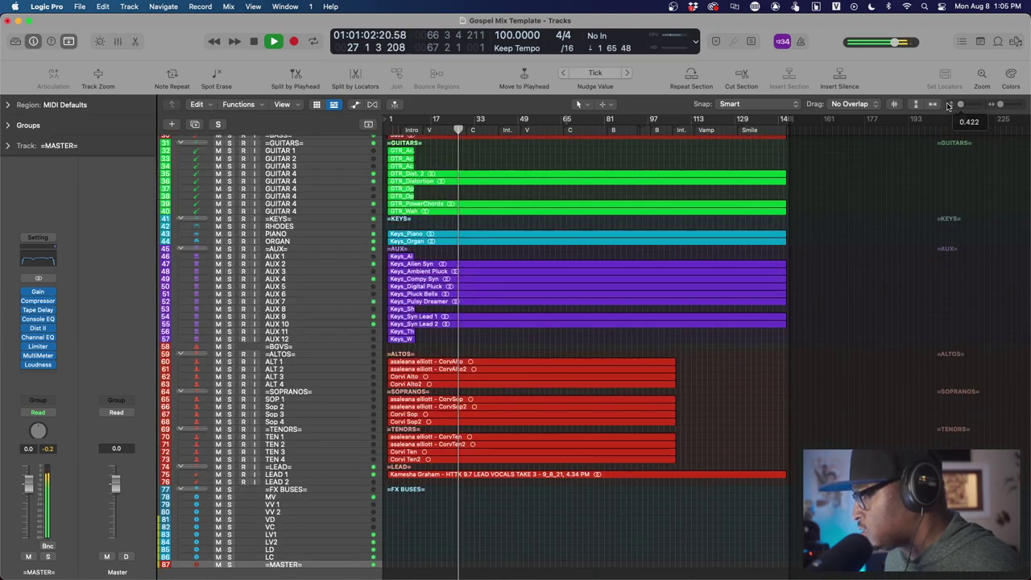
pyautogui.scroll(10, 637, 349)
pyautogui.scroll(-5, 637, 349)
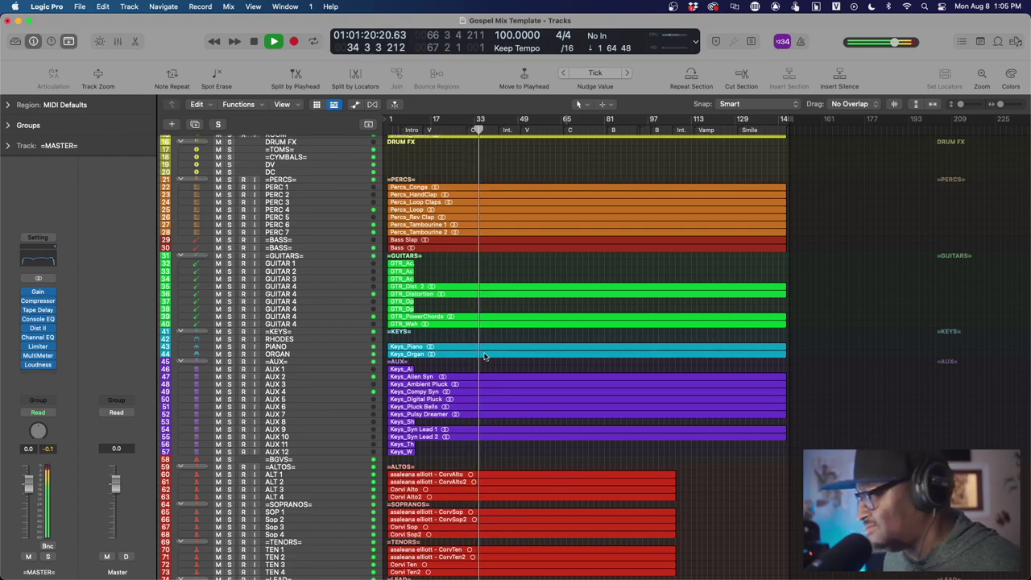
# Survey all tracks from the drums to the master while the song plays, and stop playback.
pyautogui.scroll(3, 484, 355)
pyautogui.scroll(2, 484, 355)
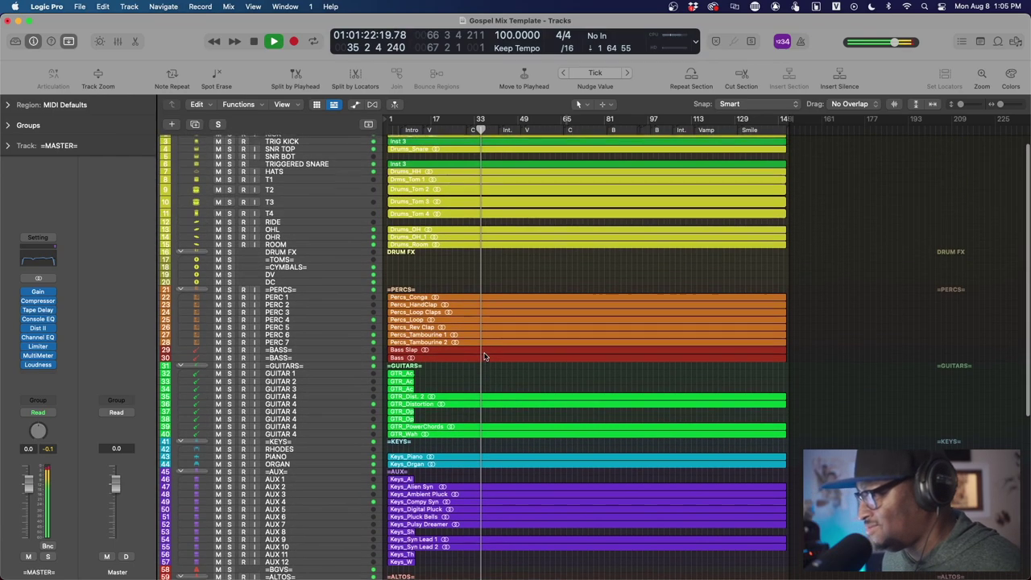
pyautogui.scroll(-8, 484, 355)
pyautogui.scroll(7, 484, 356)
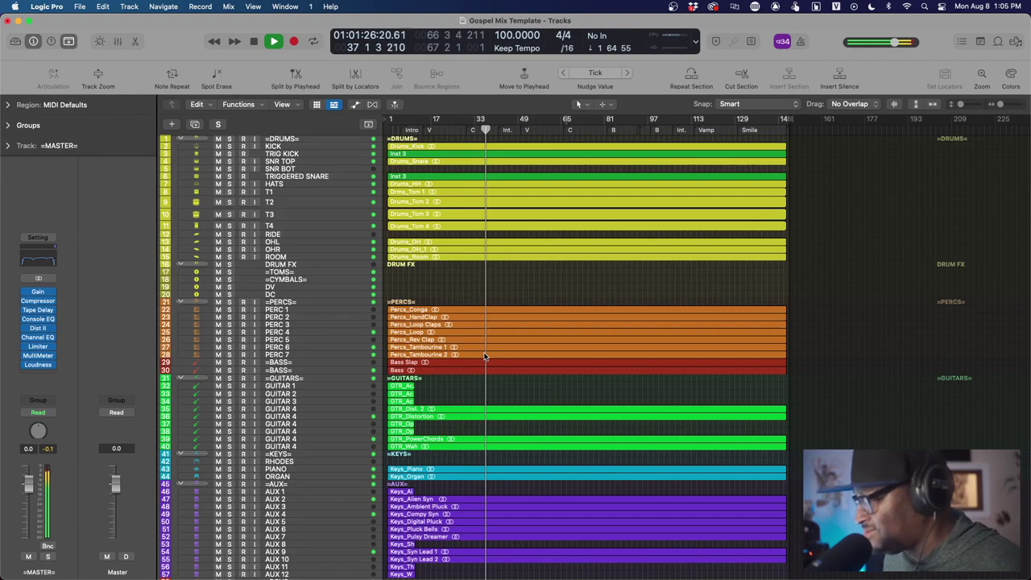
pyautogui.scroll(-1, 484, 355)
pyautogui.scroll(2, 484, 355)
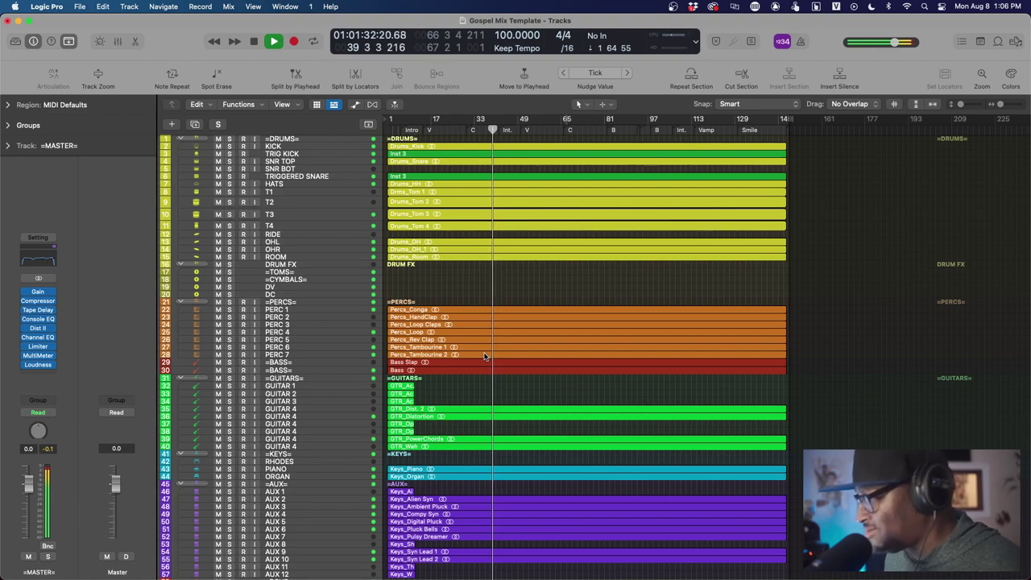
pyautogui.scroll(-5, 485, 355)
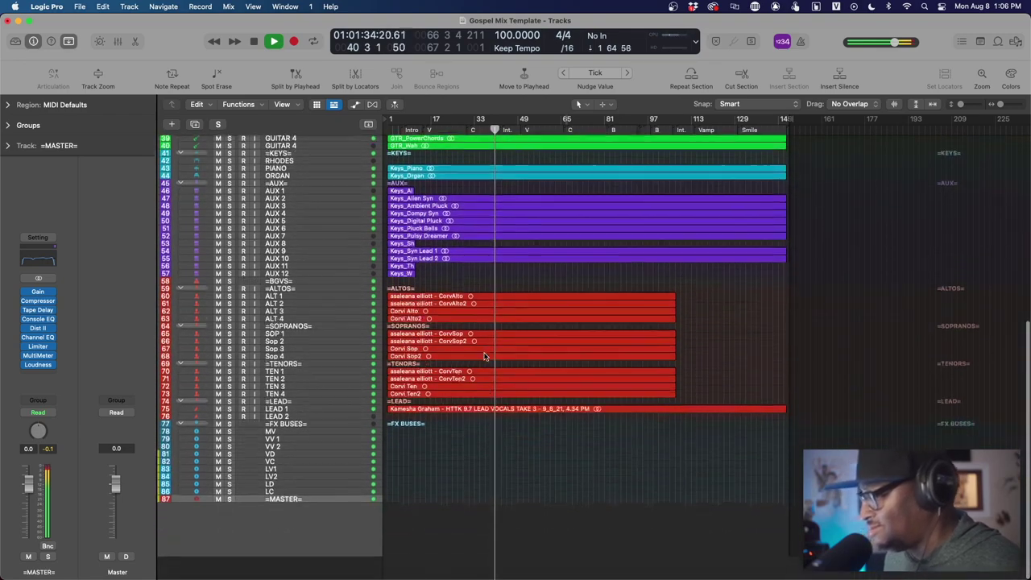
pyautogui.scroll(5, 484, 355)
pyautogui.scroll(-1, 484, 355)
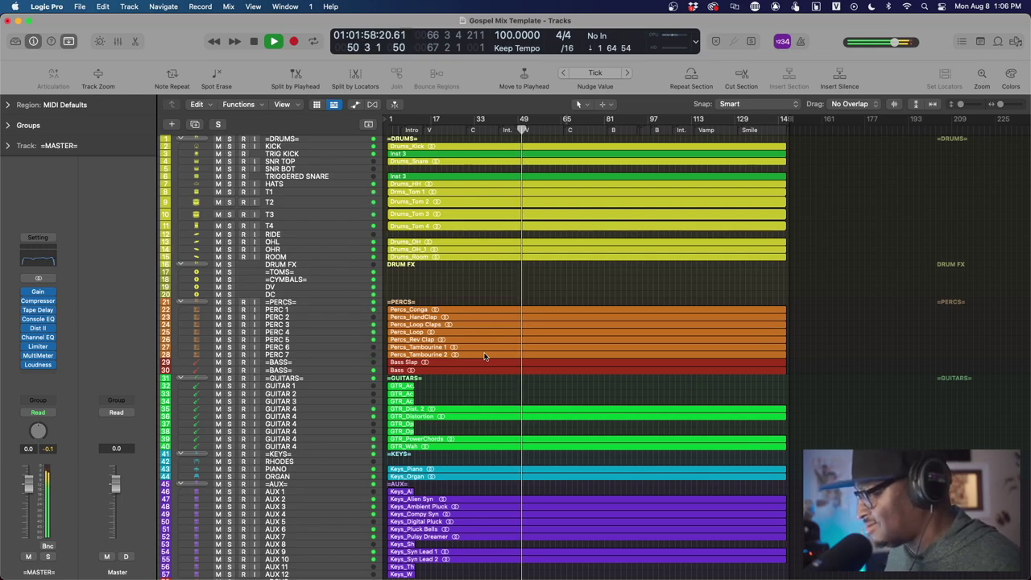
pyautogui.press('space')
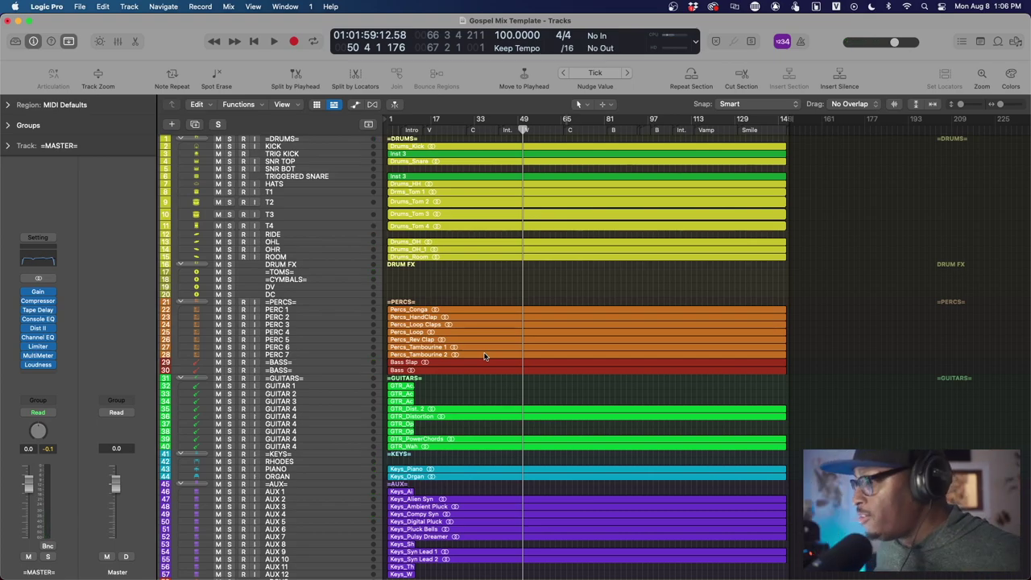
# Show the mixer and review the channel strips and bus routing across the percussion, guitar, keys, AUX and vocal groups.
pyautogui.click(117, 43)
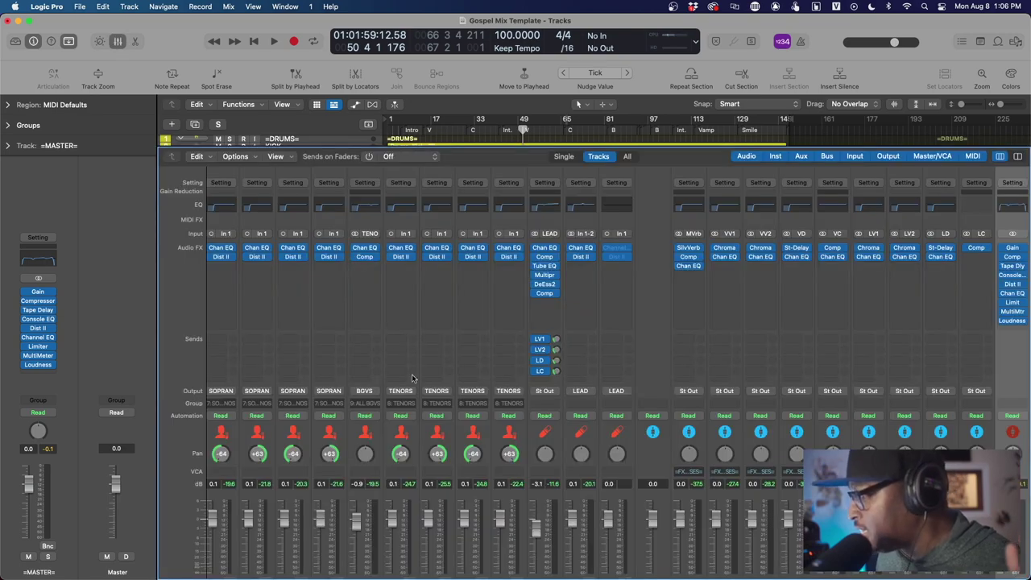
pyautogui.scroll(-2, 412, 337)
pyautogui.hscroll(10, 412, 337)
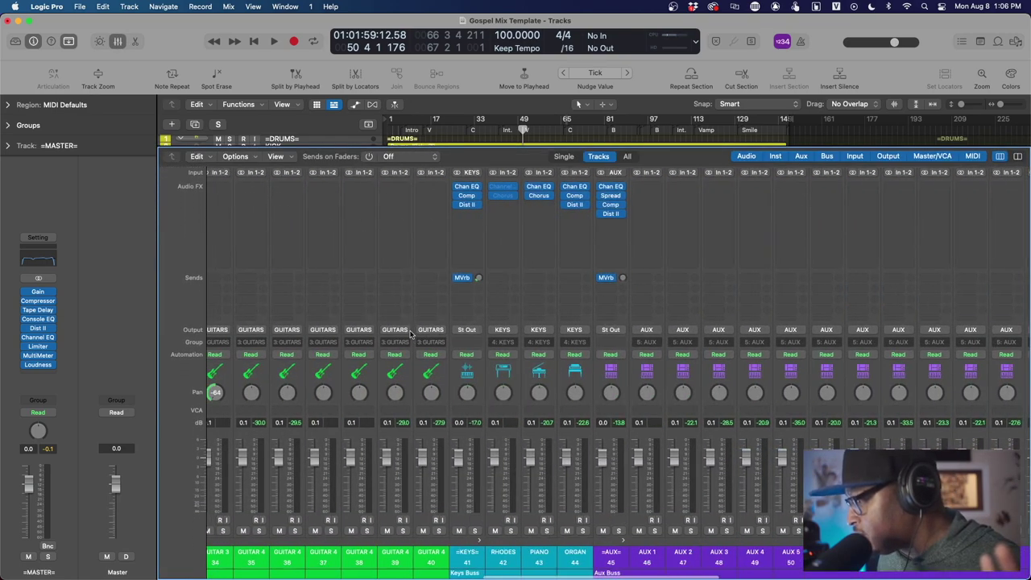
pyautogui.hscroll(-5, 411, 334)
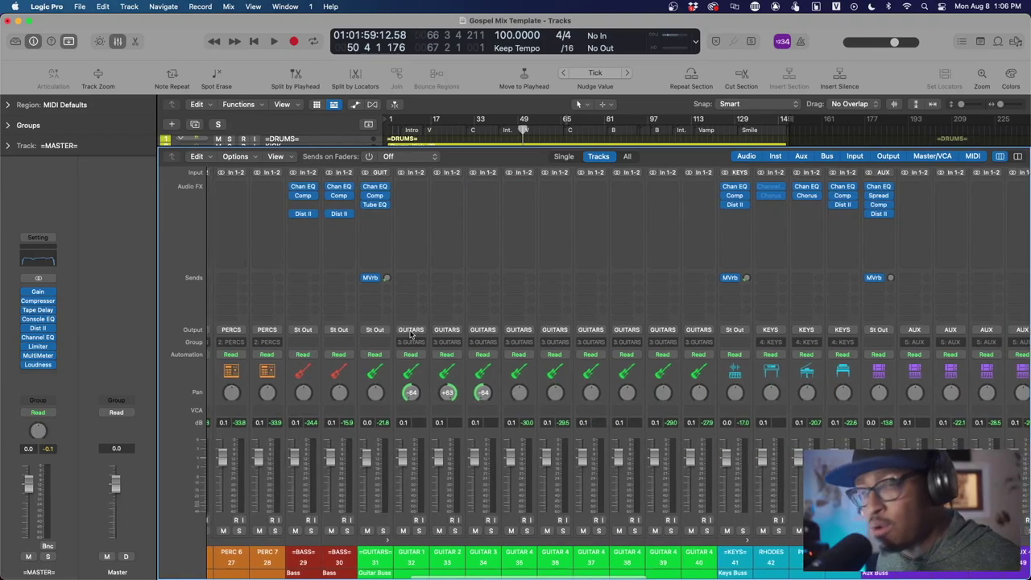
pyautogui.hscroll(-8, 410, 334)
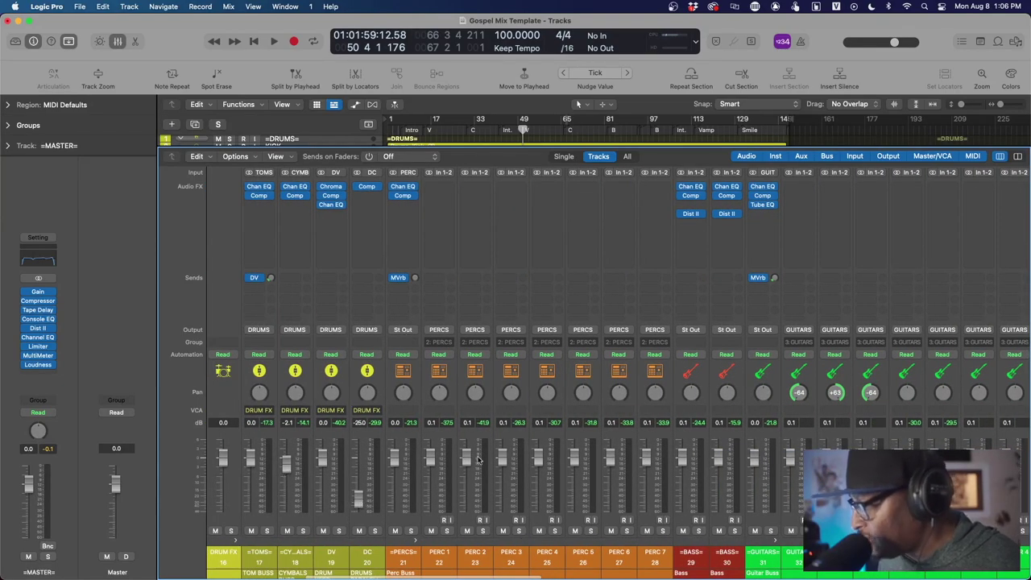
pyautogui.hscroll(10, 672, 297)
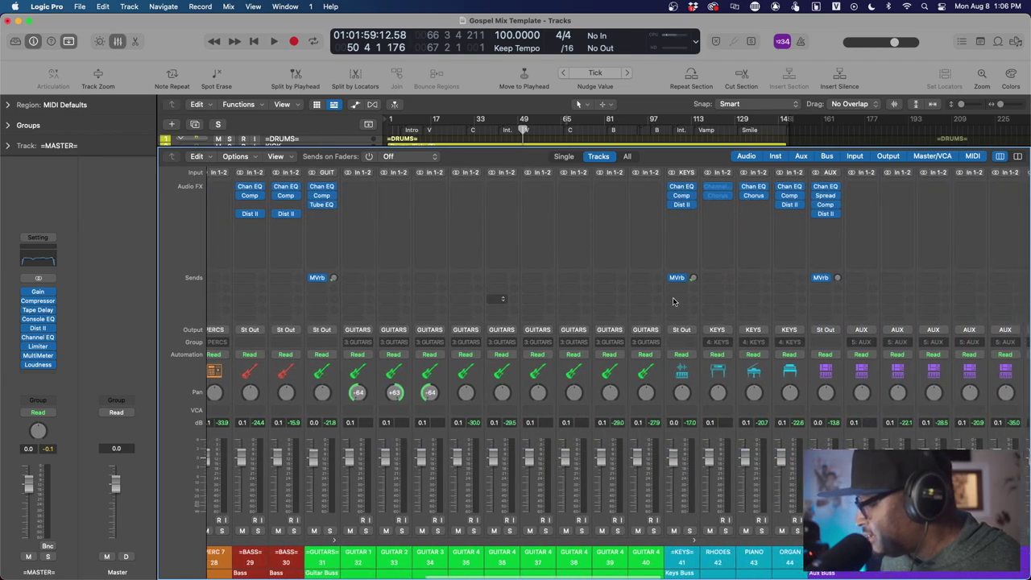
pyautogui.hscroll(5, 673, 301)
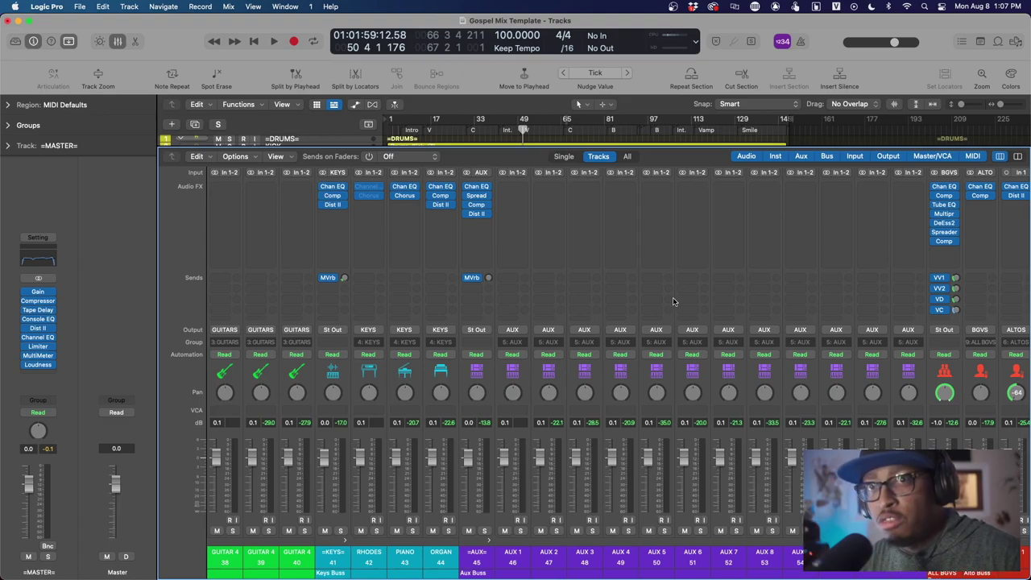
# Open the Compressor on the =MASTER= channel and check its input level and gain reduction over two short playbacks.
pyautogui.click(40, 300)
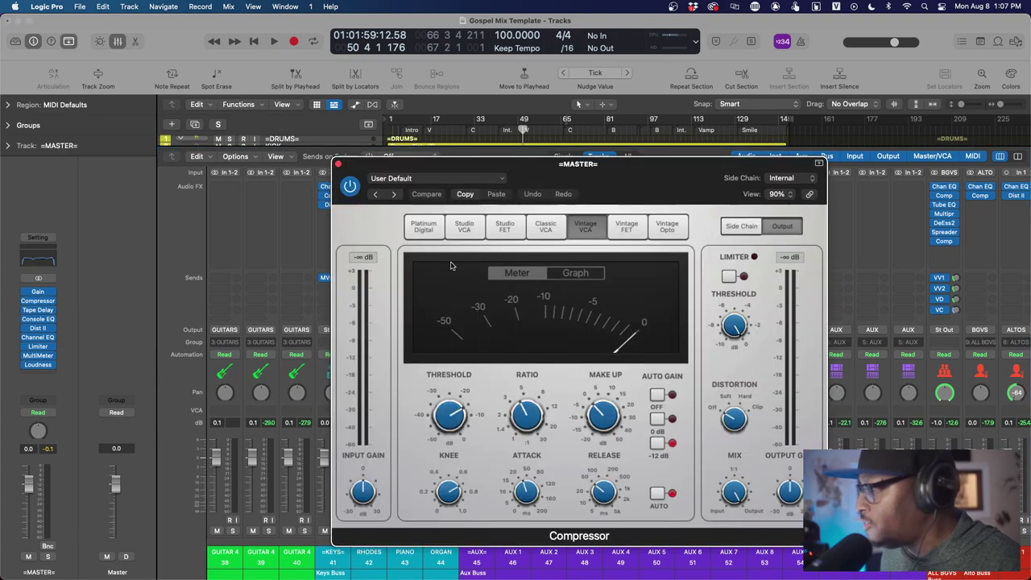
pyautogui.press('space')
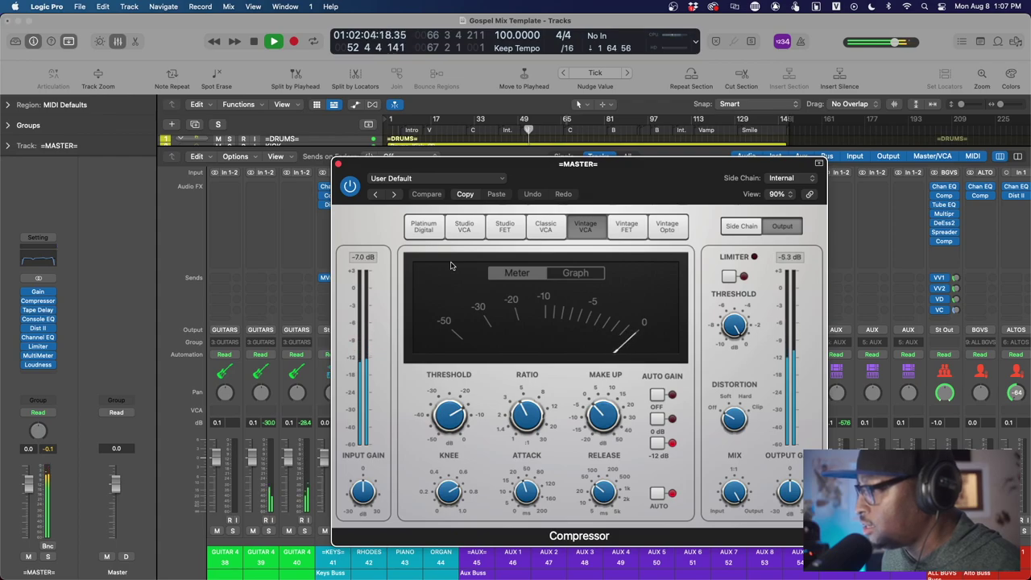
pyautogui.press('space')
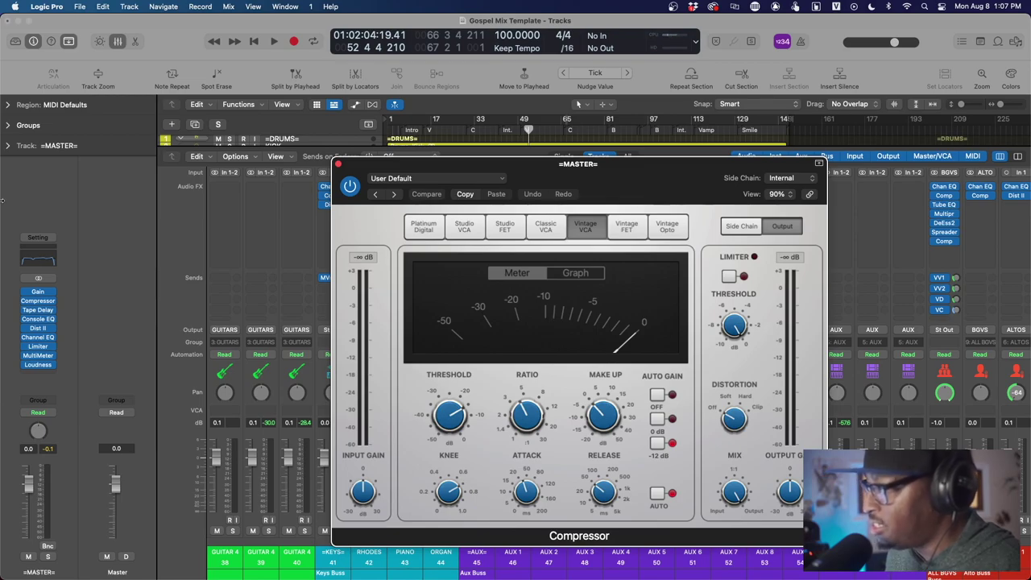
pyautogui.press('space')
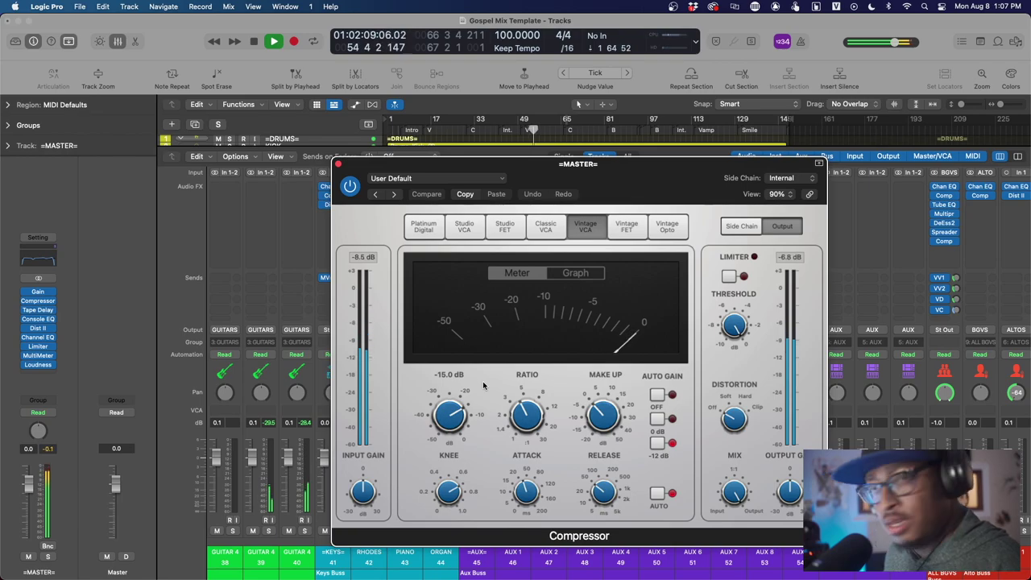
pyautogui.press('space')
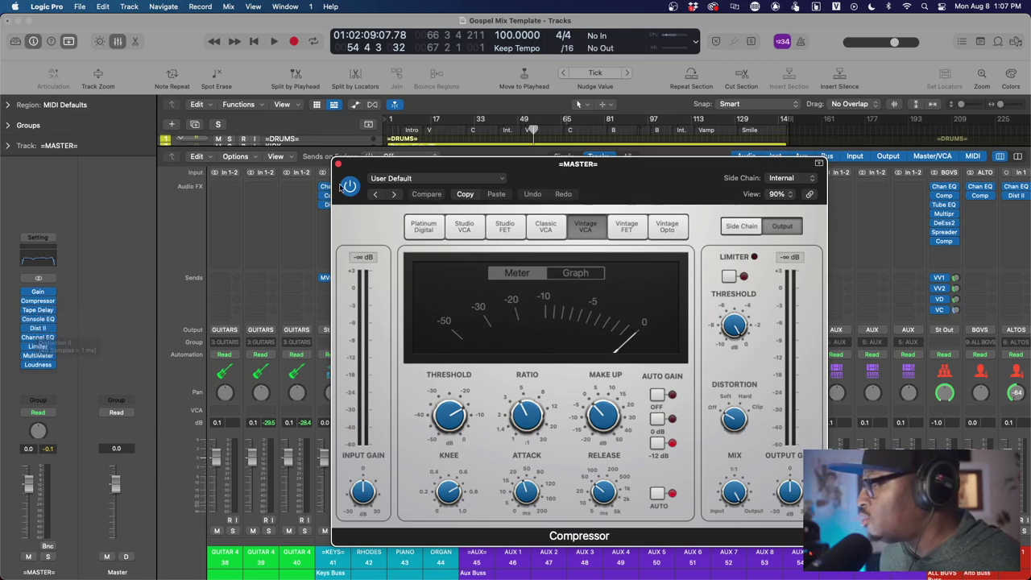
# Open the master Limiter, check its gain reduction during playback, stop the song, and close the plug-in windows.
pyautogui.click(38, 346)
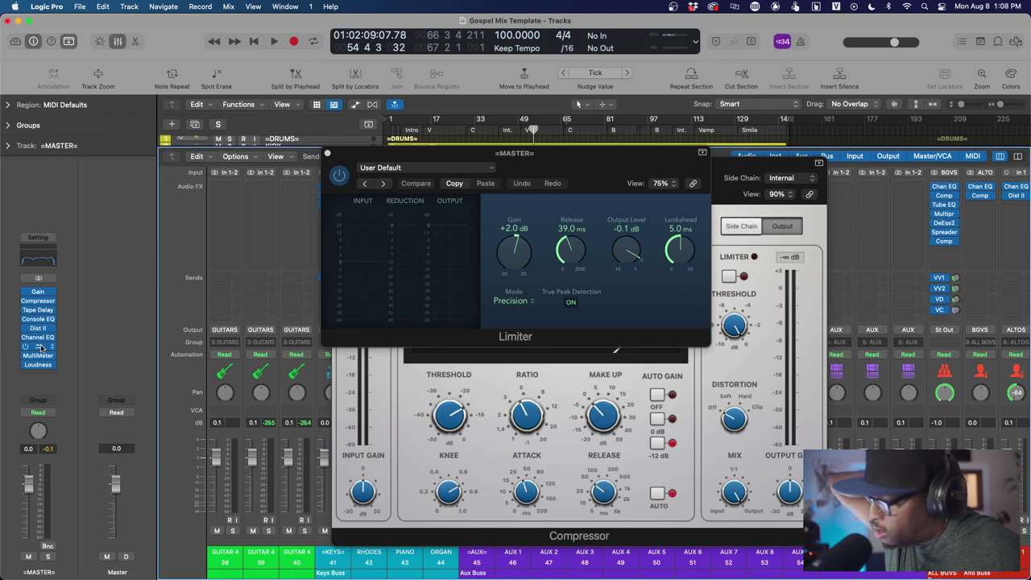
pyautogui.press('space')
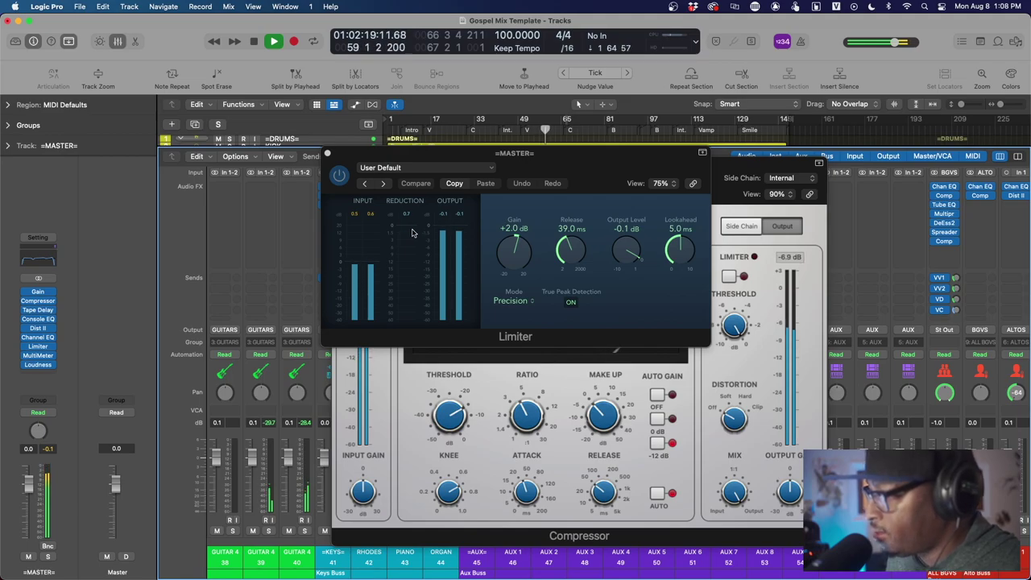
pyautogui.press('space')
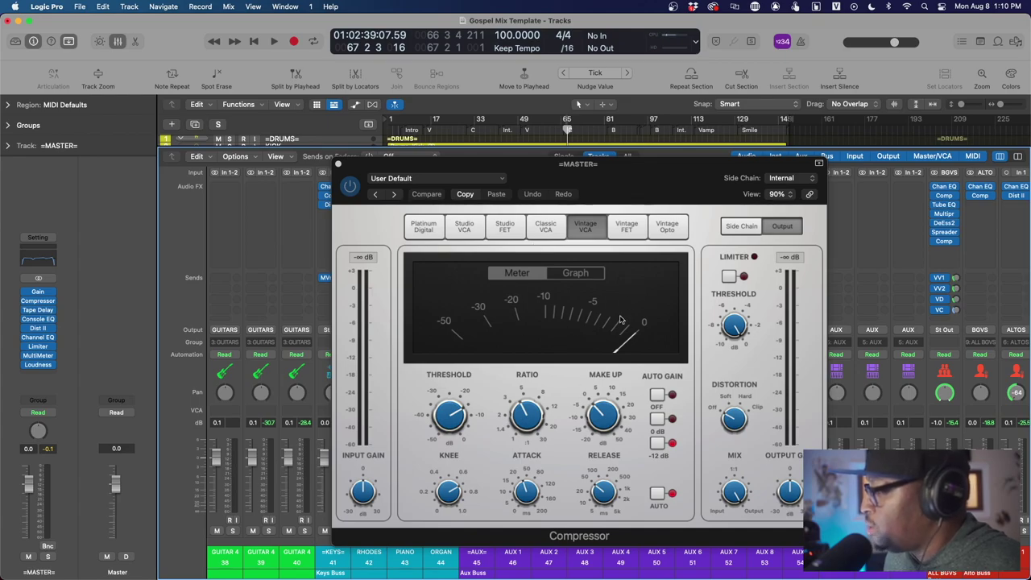
pyautogui.click(338, 165)
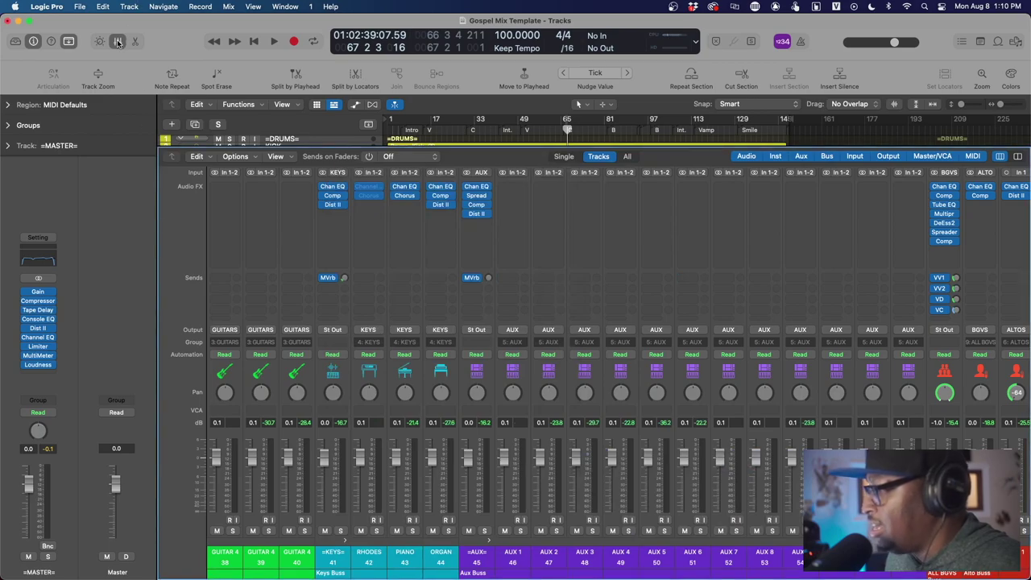
# Look over the percussion and bass channel strips, hide the mixer, and examine the arrangement from drums to FX buses.
pyautogui.hscroll(-10, 649, 348)
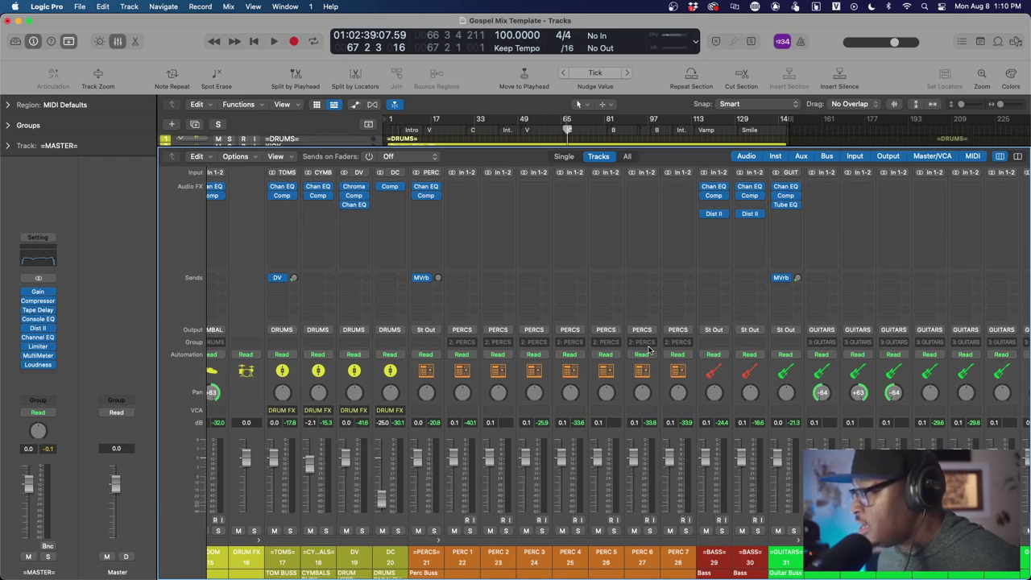
pyautogui.click(118, 41)
pyautogui.scroll(-6, 572, 423)
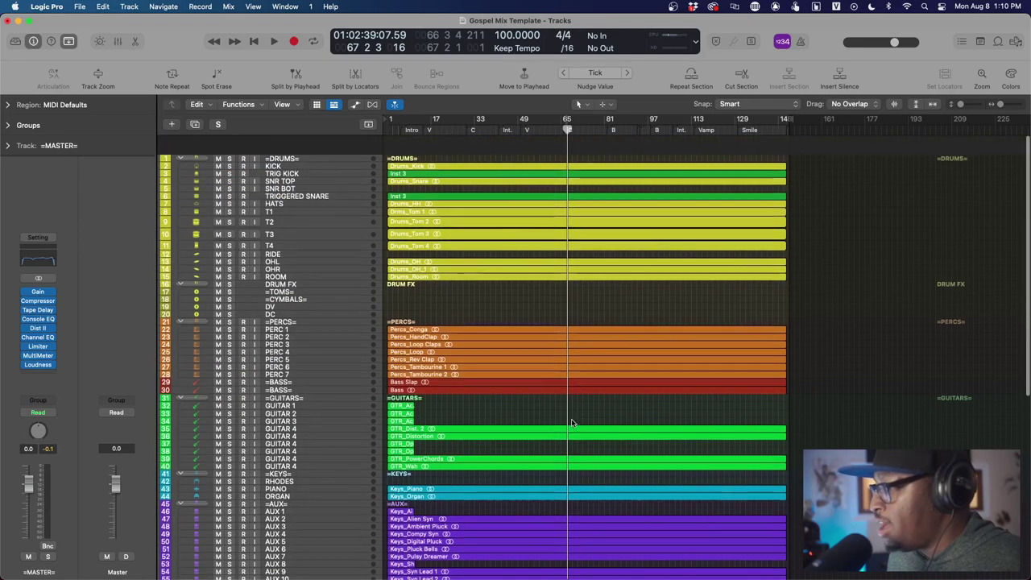
pyautogui.scroll(-3, 572, 422)
pyautogui.scroll(5, 572, 422)
pyautogui.scroll(-5, 572, 422)
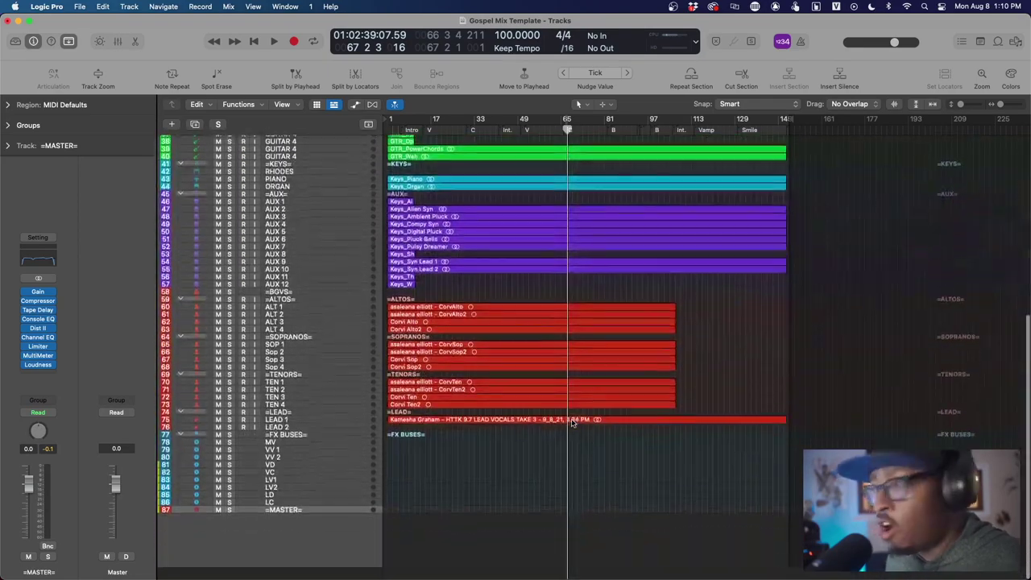
pyautogui.scroll(6, 572, 423)
pyautogui.scroll(-1, 571, 423)
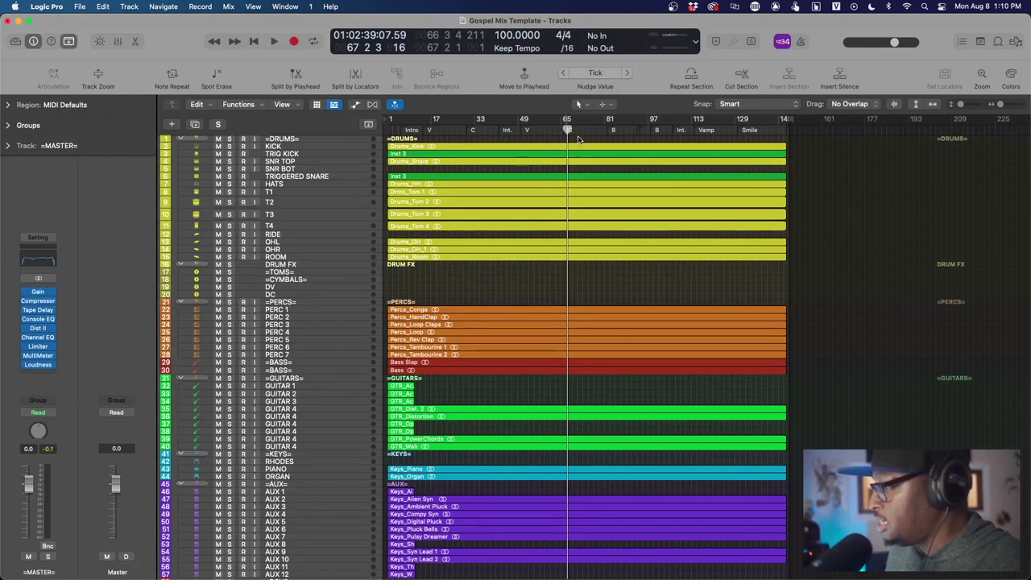
# Play the song from the second chorus while checking activity on the instrument and vocal tracks, and stop playback.
pyautogui.click(579, 129)
pyautogui.press('space')
pyautogui.scroll(-1, 560, 279)
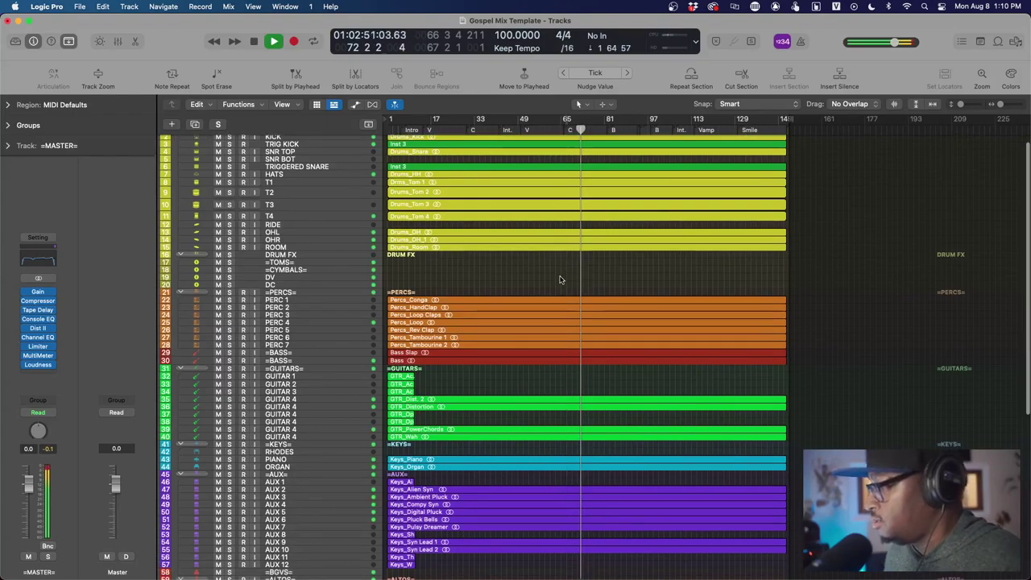
pyautogui.scroll(-10, 560, 279)
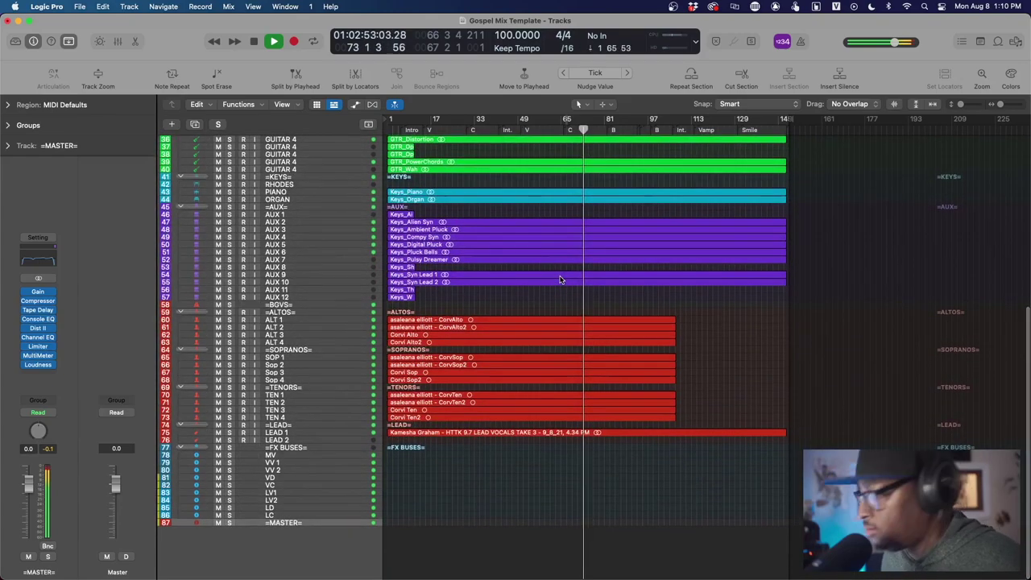
pyautogui.scroll(9, 560, 280)
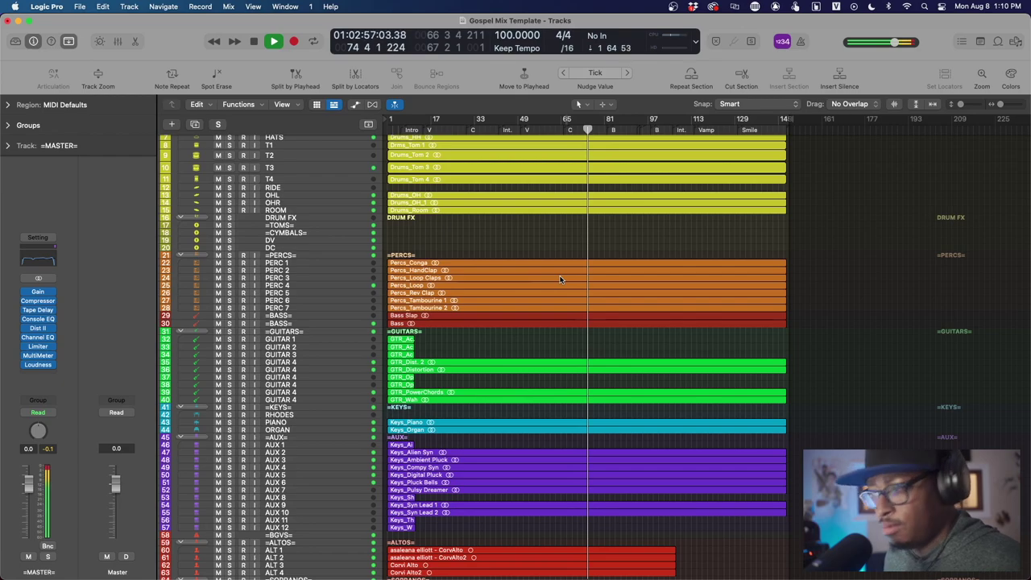
pyautogui.press('space')
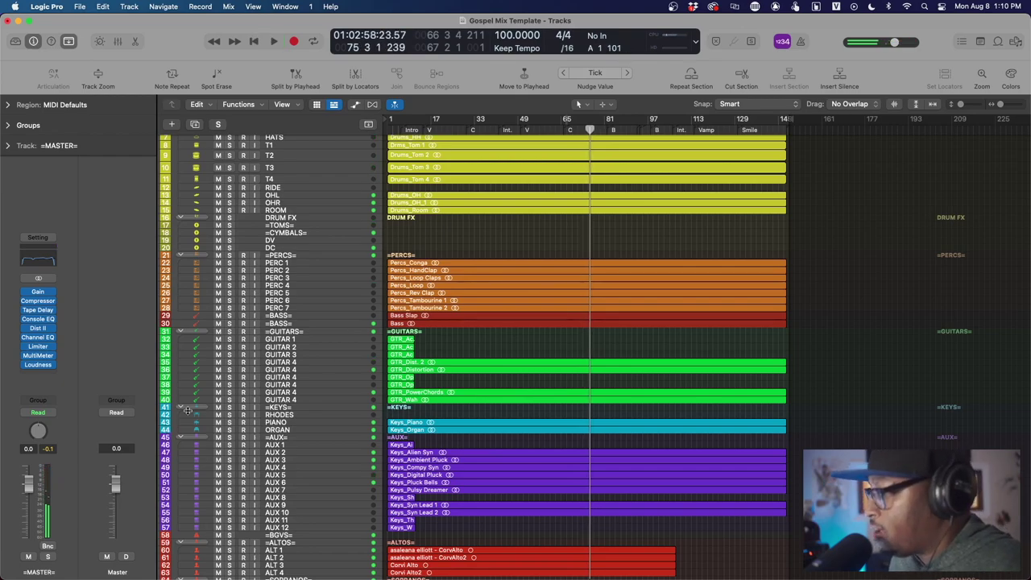
# Select the AUX 1 track and review the filled template from the drums down to the master track.
pyautogui.scroll(-2, 318, 344)
pyautogui.scroll(-6, 317, 345)
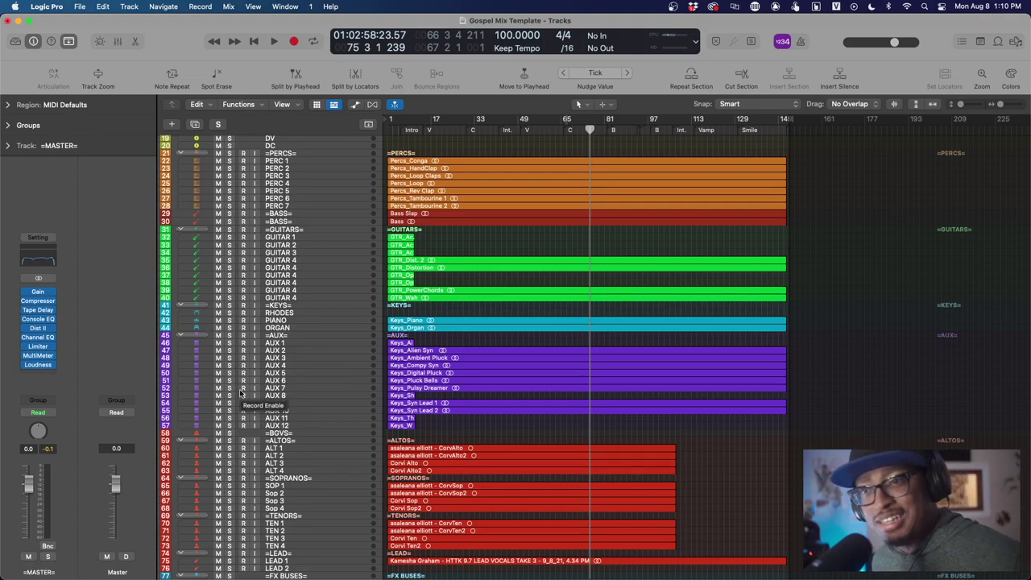
pyautogui.click(310, 343)
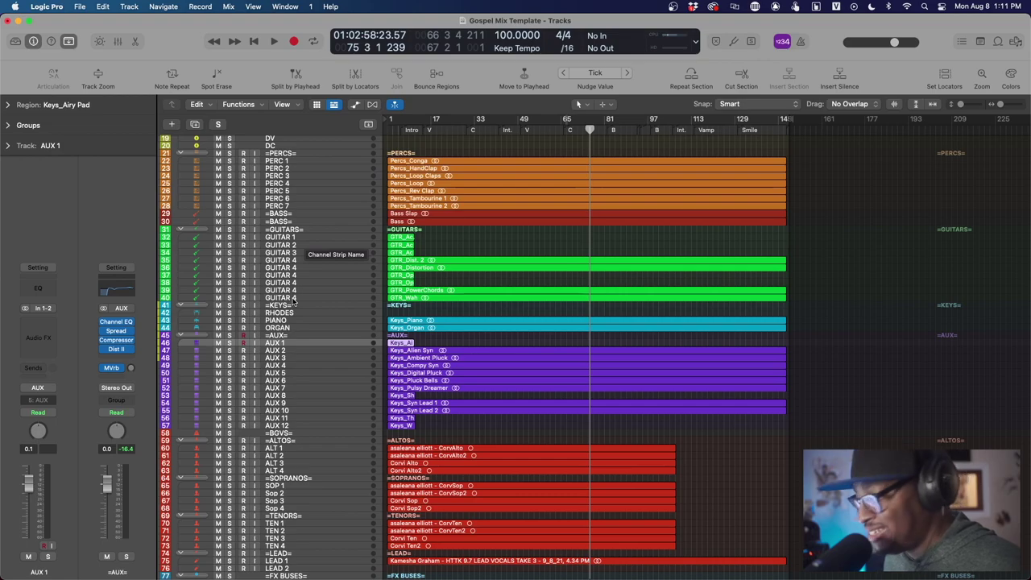
pyautogui.scroll(-3, 292, 301)
pyautogui.scroll(8, 292, 302)
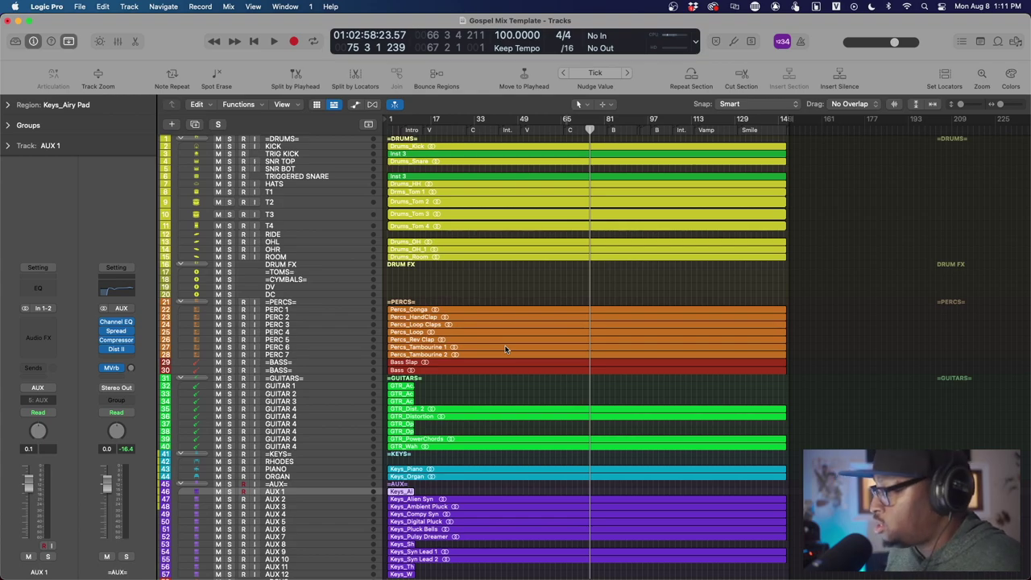
pyautogui.scroll(-10, 505, 349)
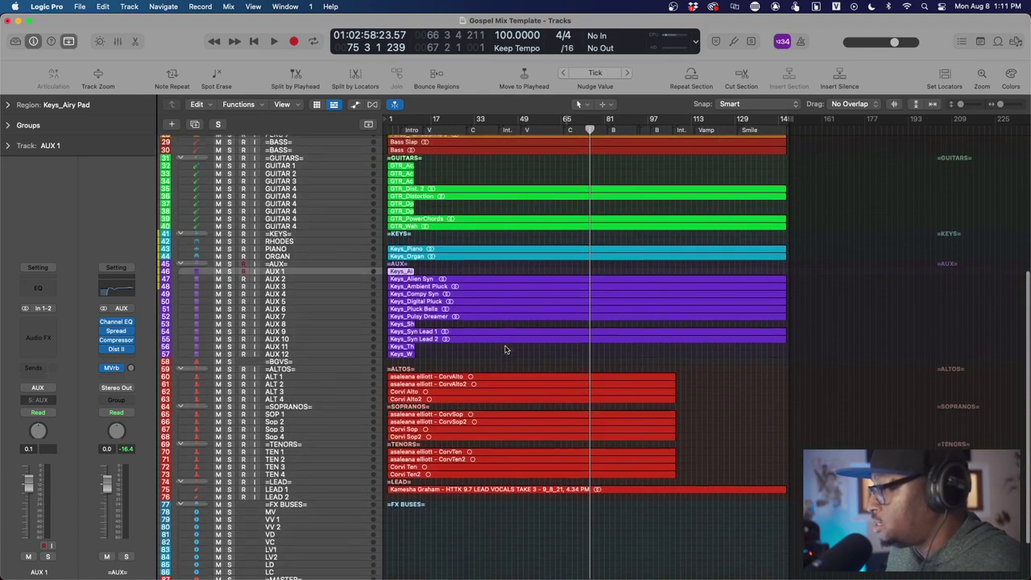
pyautogui.scroll(-3, 505, 348)
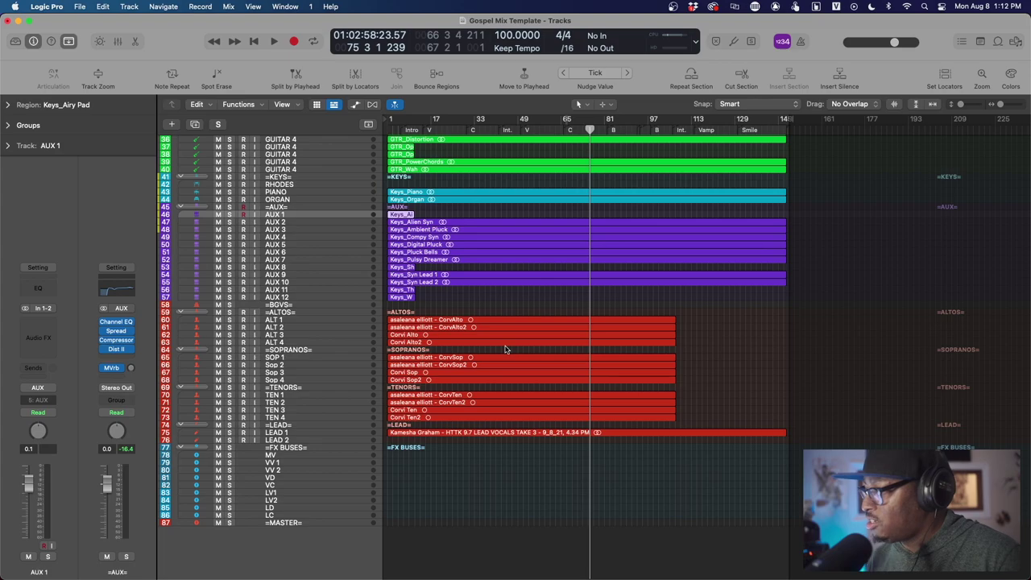
pyautogui.scroll(12, 505, 349)
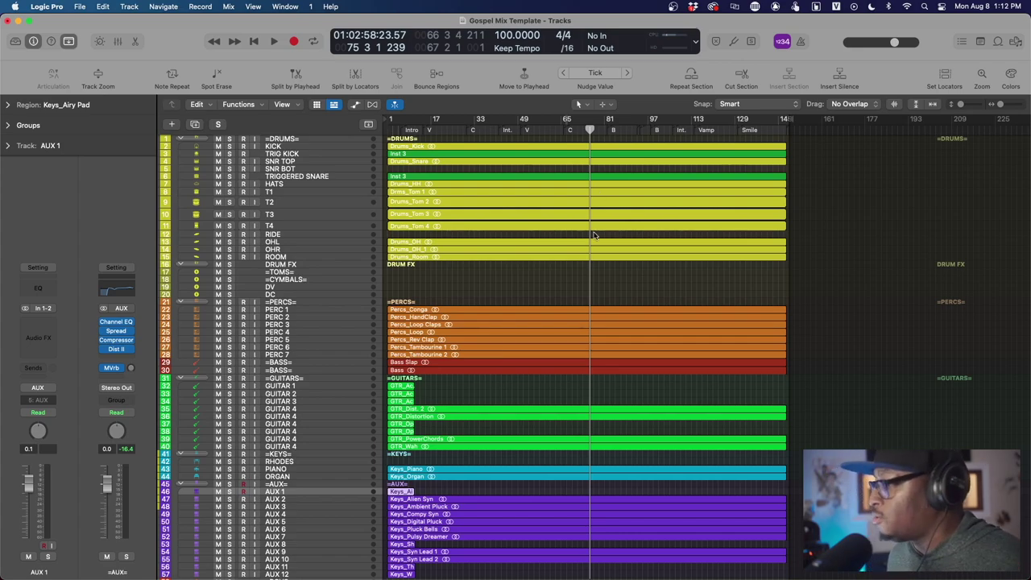
# Look over the arrangement from the drums to the vocals and open the Compressor on the =AUX= bus.
pyautogui.scroll(-6, 574, 268)
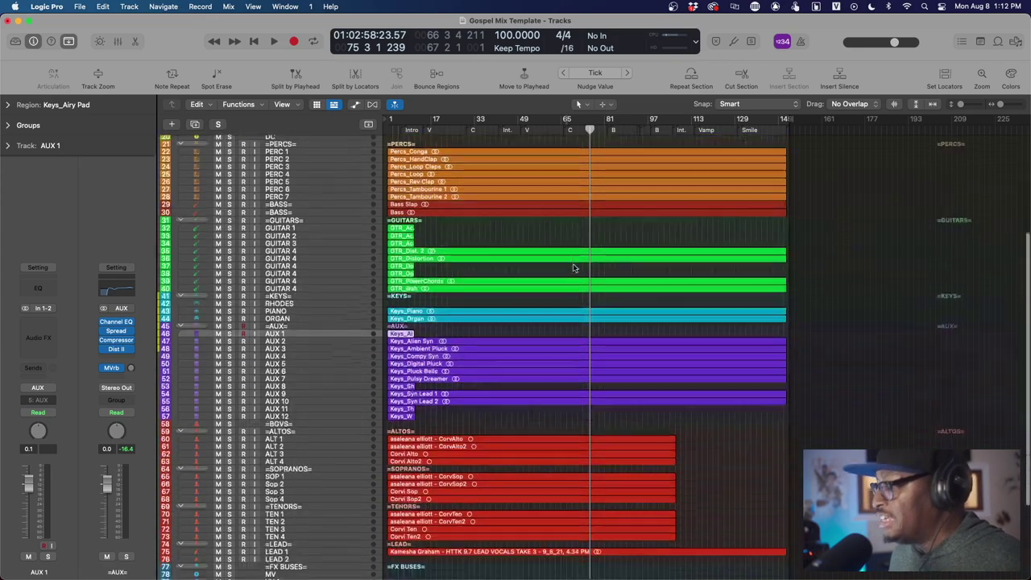
pyautogui.scroll(6, 573, 267)
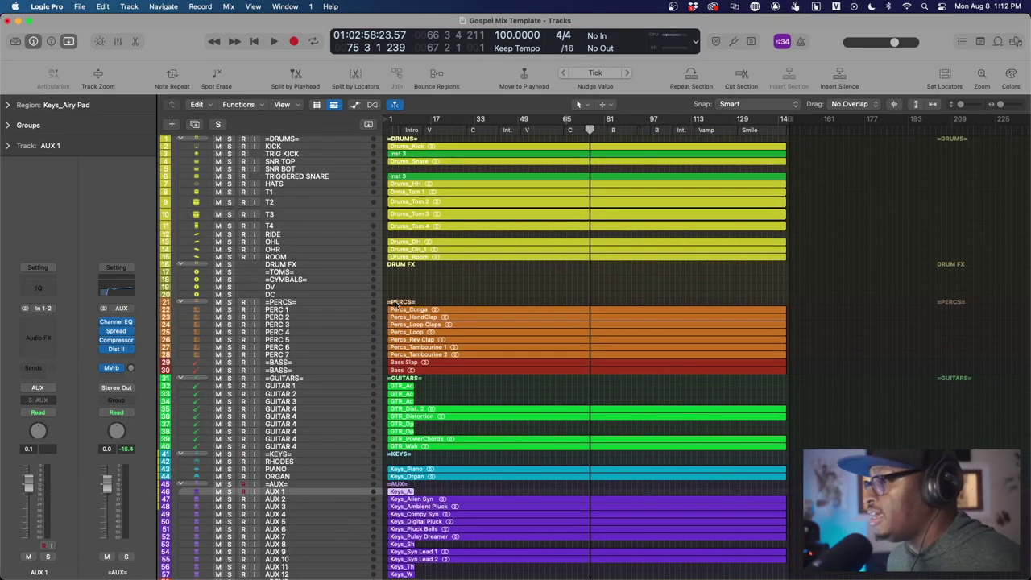
pyautogui.click(118, 339)
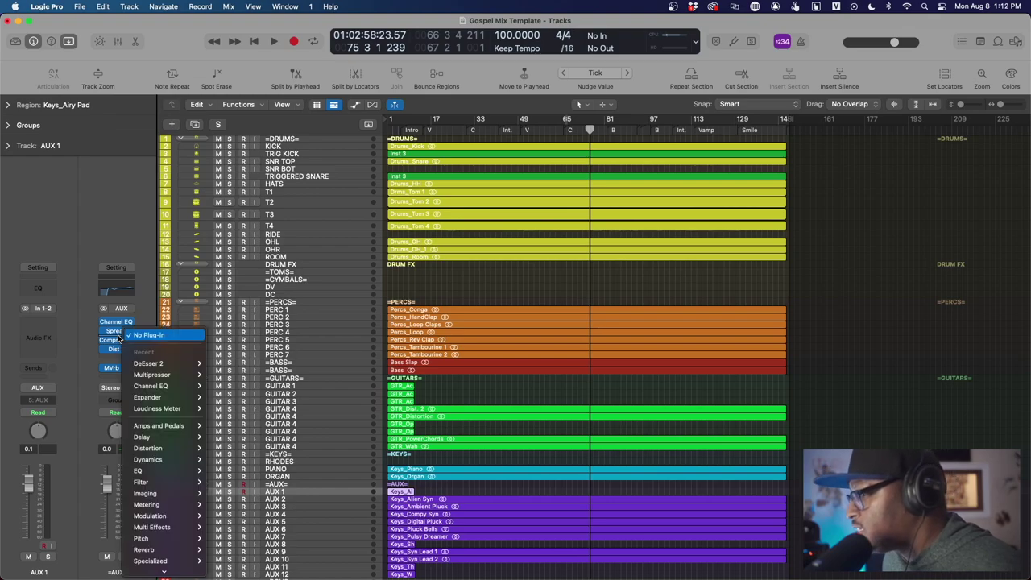
pyautogui.click(115, 340)
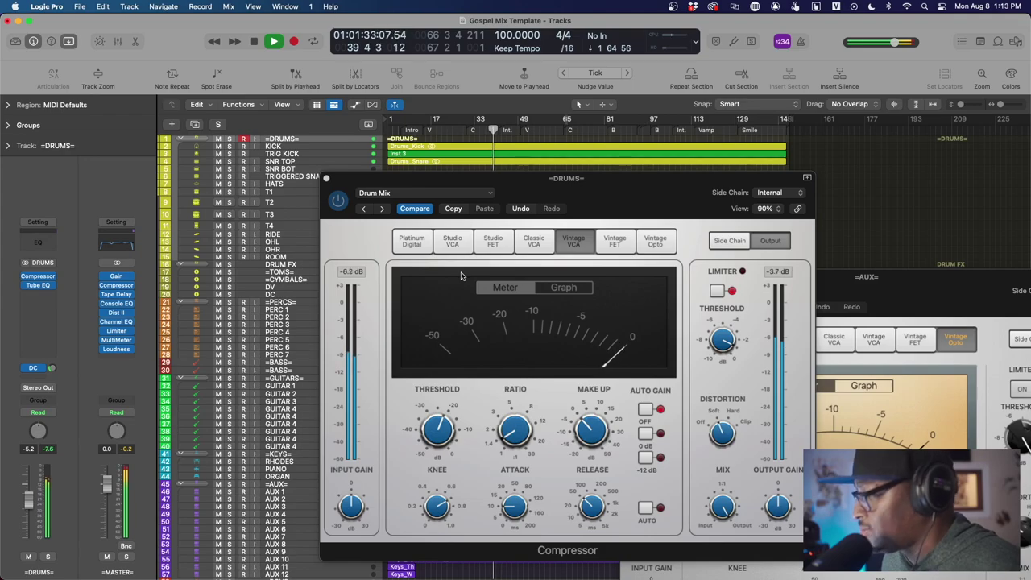
# Set Low Boost to 1.1 in the drum bus Vintage Tube EQ during playback, and close the drum bus plug-in windows.
pyautogui.click(38, 286)
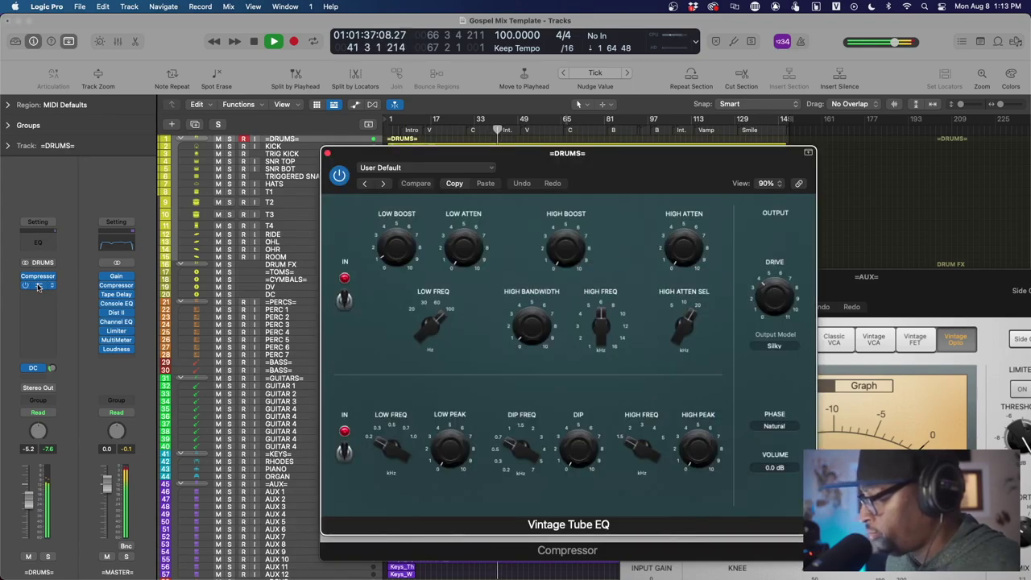
pyautogui.moveTo(389, 258); pyautogui.dragTo(387, 253)
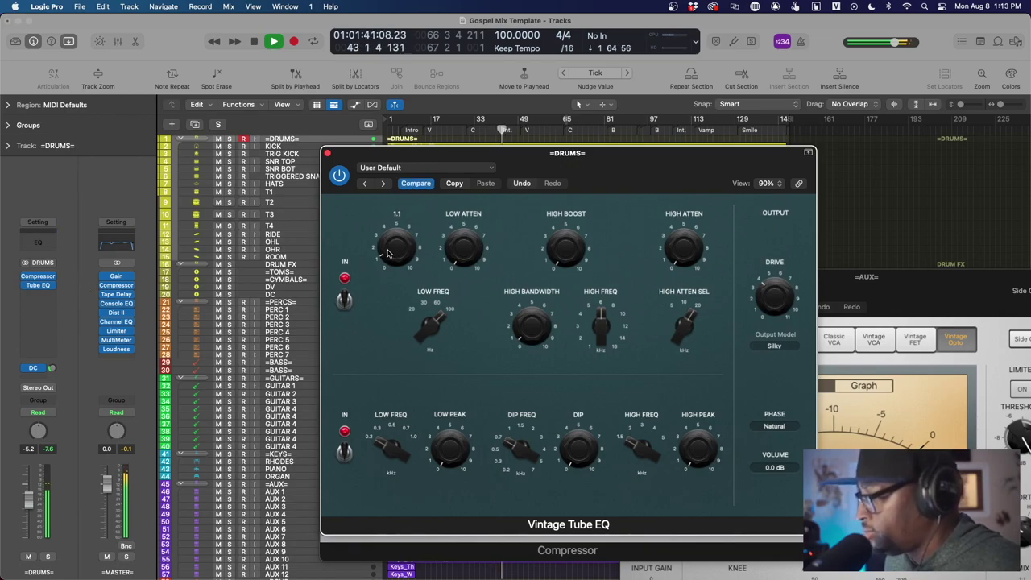
pyautogui.click(327, 153)
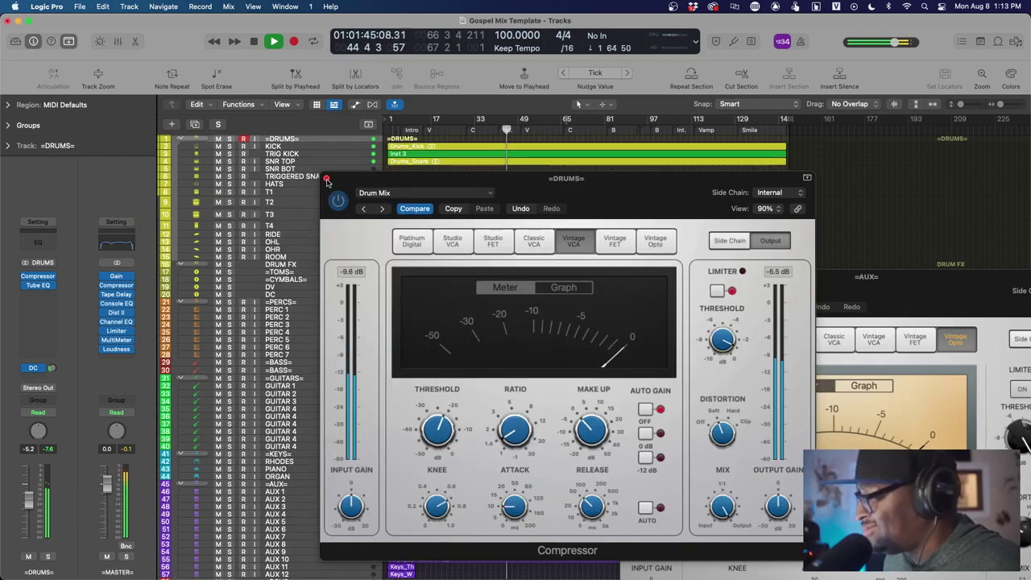
pyautogui.click(327, 181)
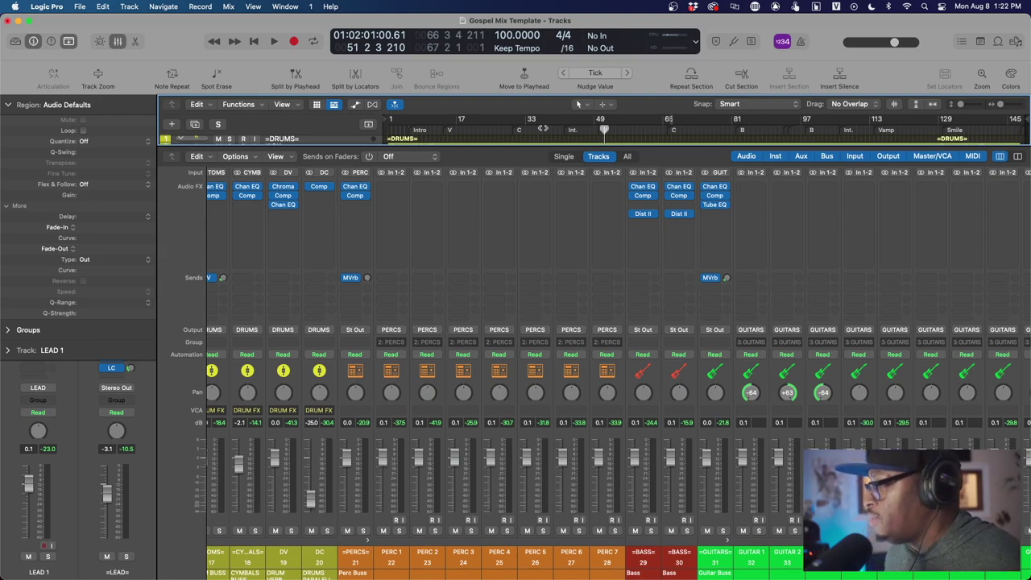
# Hide the mixer to show the full track arrangement.
pyautogui.click(118, 42)
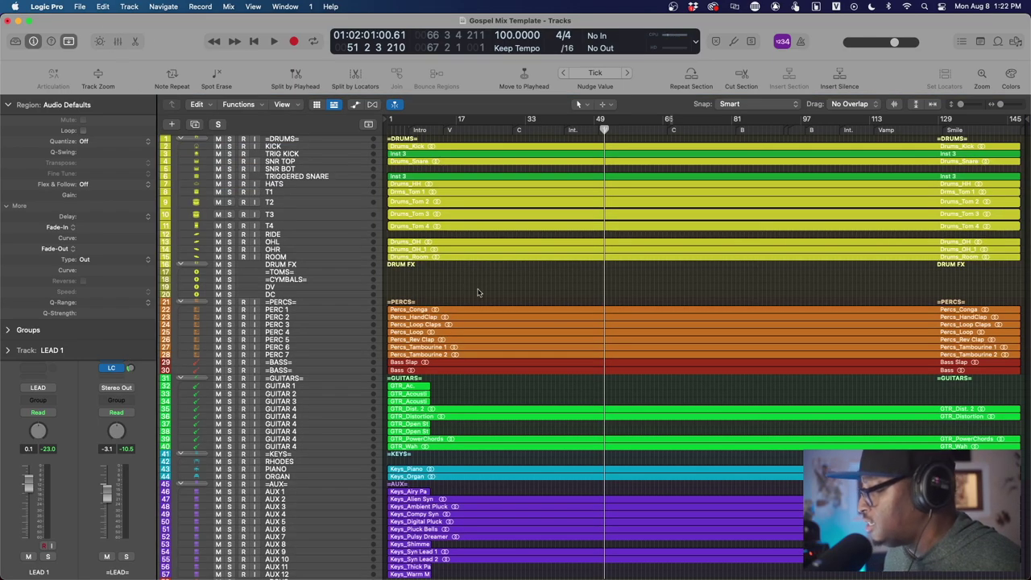